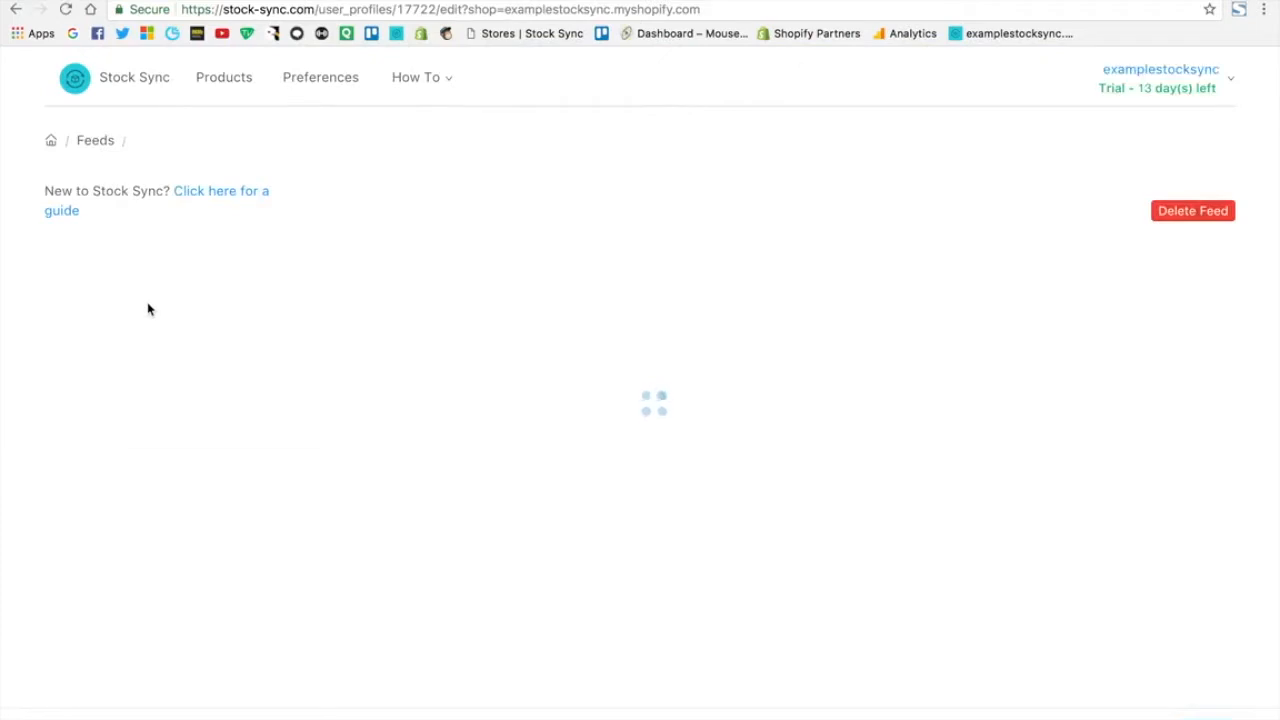
- Configure the import feed as Upload file in CSV format with a comma column separator and first row as header
left_click(457, 406)
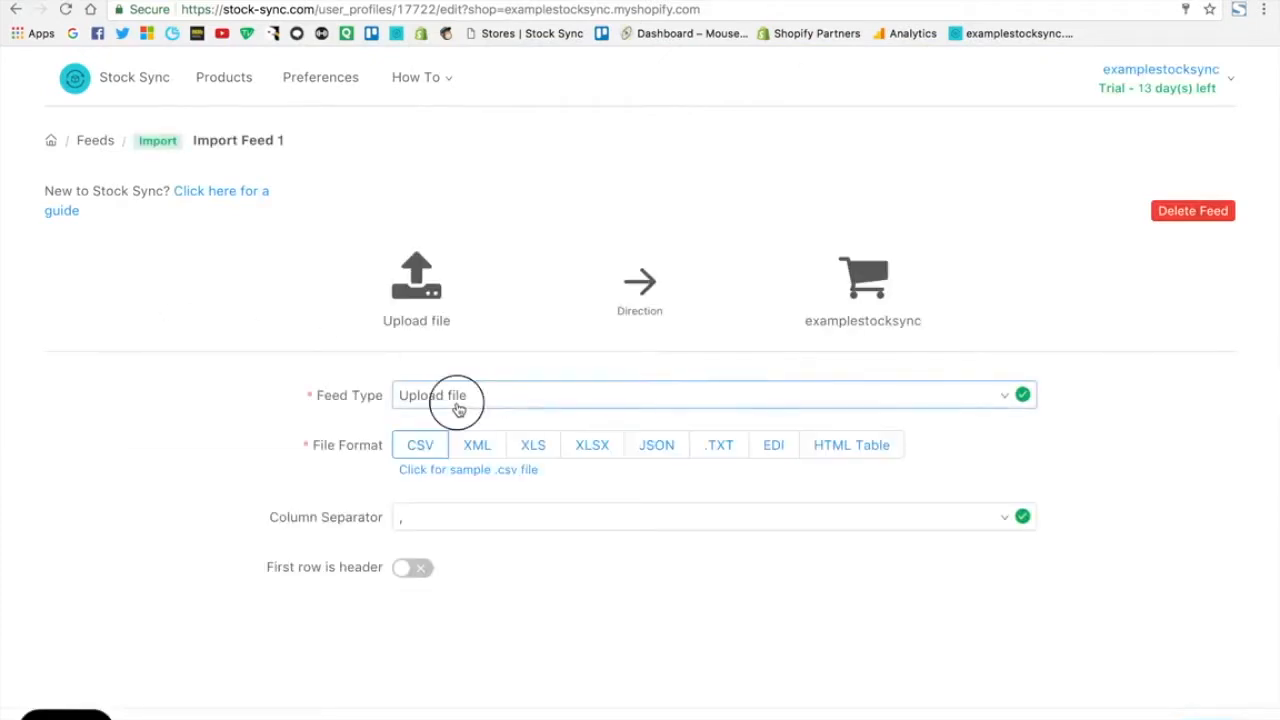
left_click(450, 432)
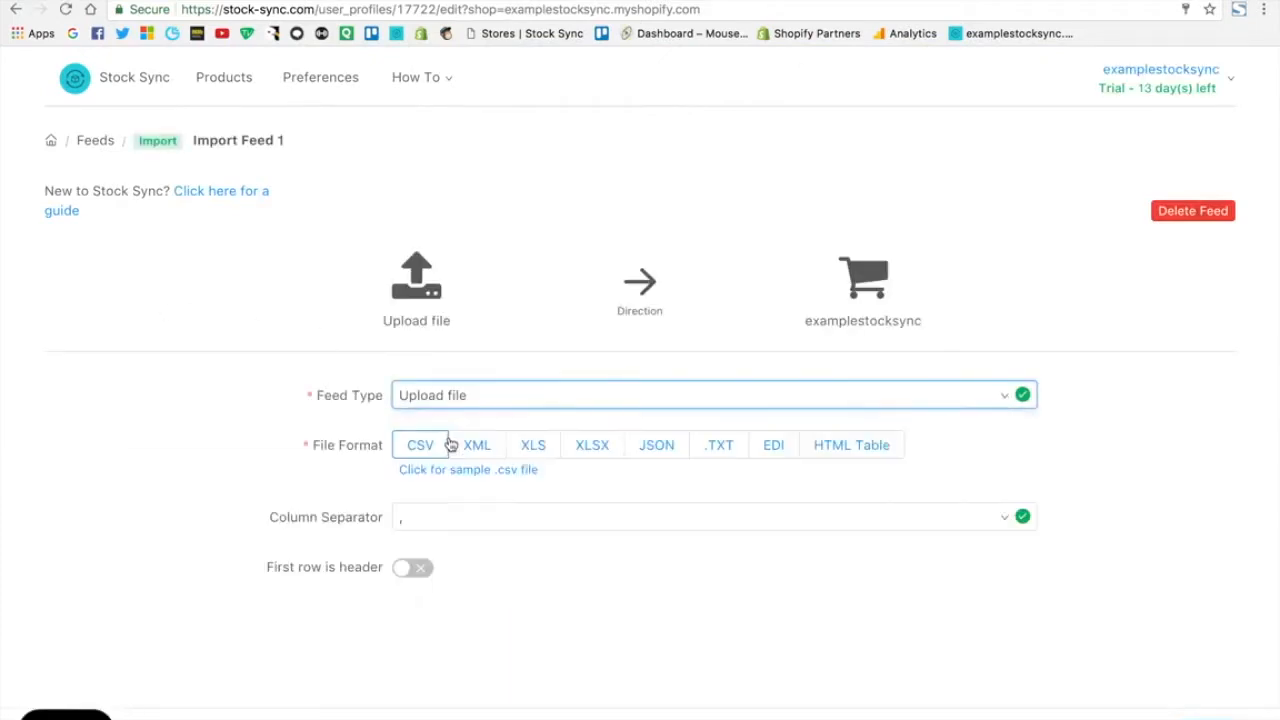
left_click(423, 446)
left_click(451, 528)
left_click(451, 545)
left_click(413, 568)
- Switch to the desktop, open the inventory CSV in Numbers and examine its columns, including the Qty values
key("ctrl+Left")
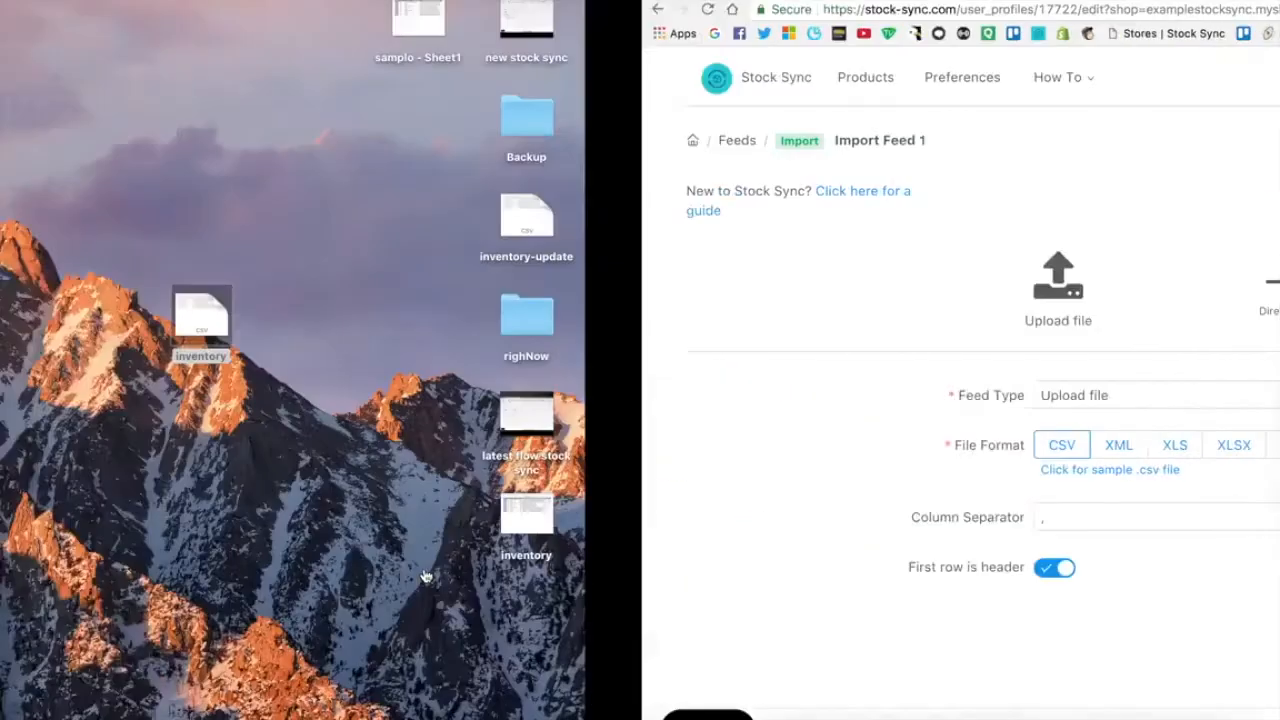
double_click(889, 323)
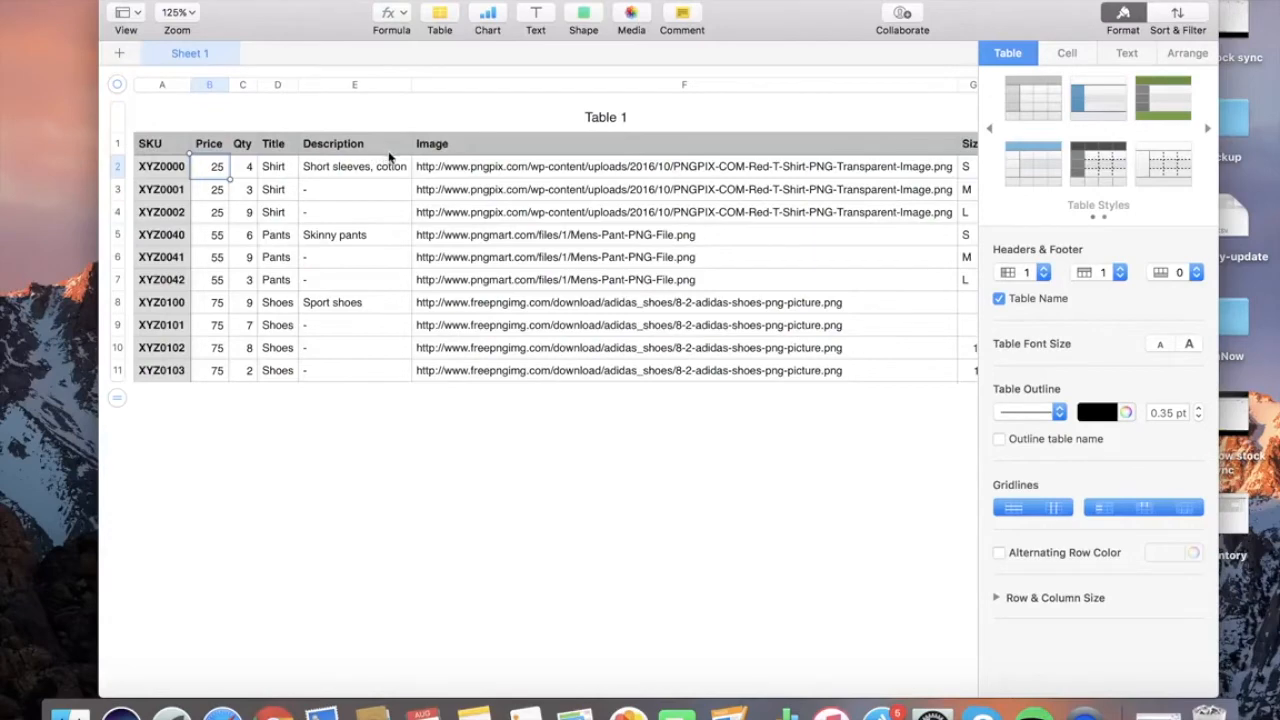
scroll(410, 256, "right", 5)
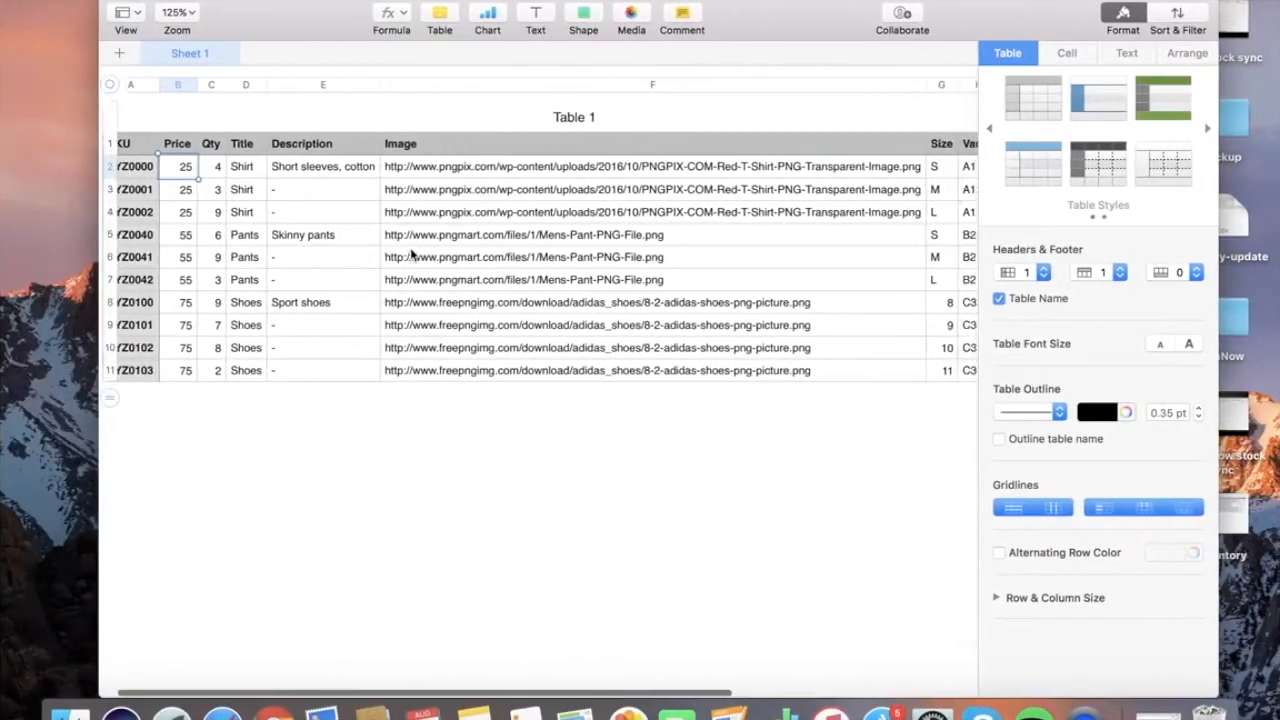
scroll(410, 256, "left", 4)
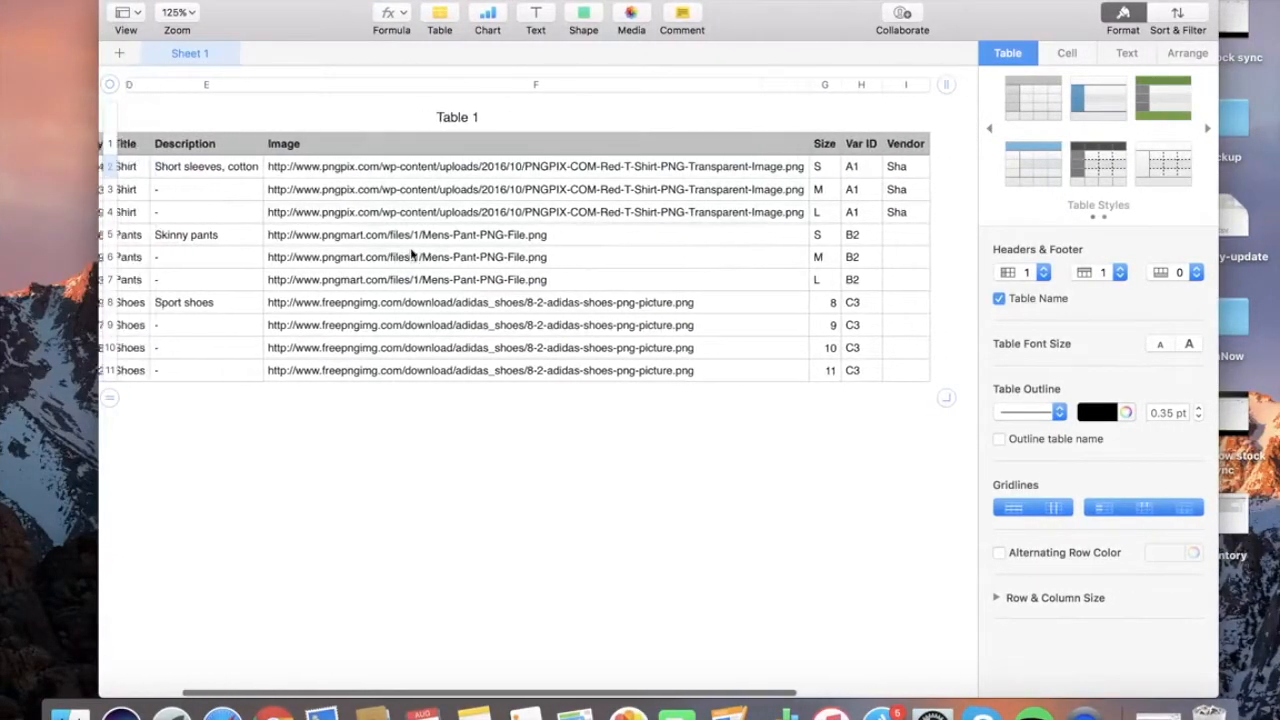
scroll(410, 256, "left", 2)
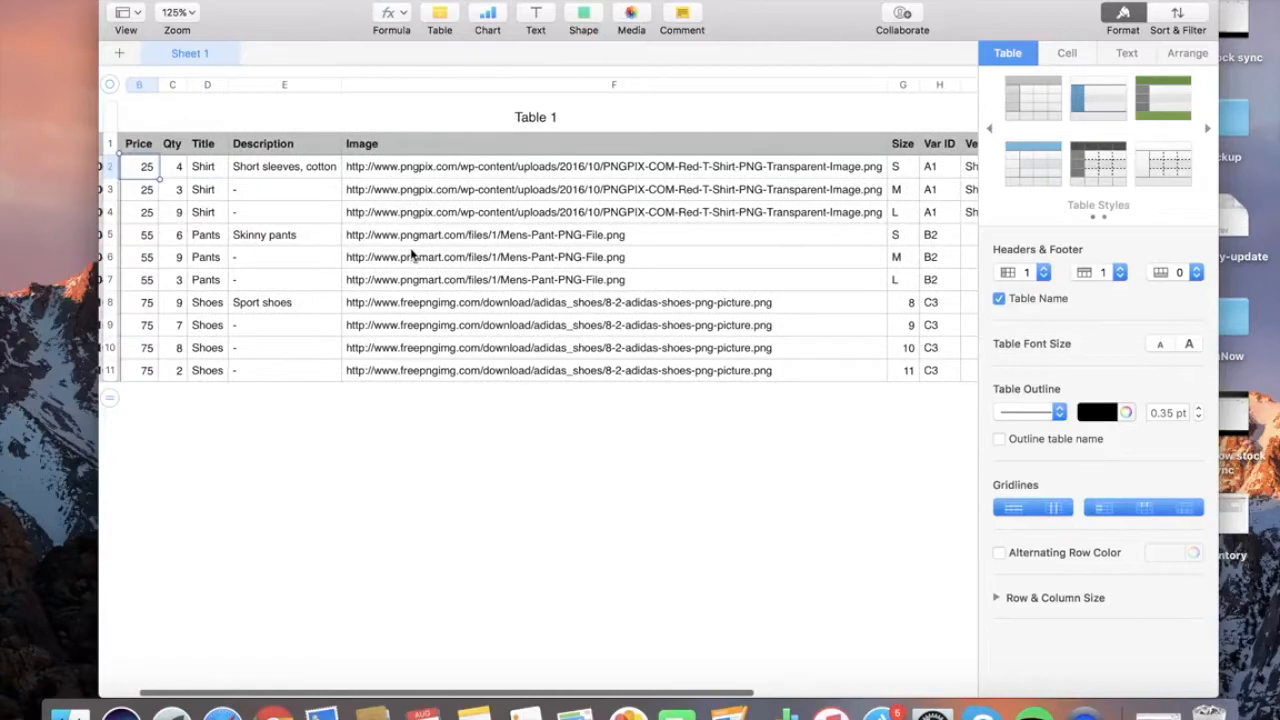
left_click(181, 175)
left_click_drag(178, 372, 177, 166)
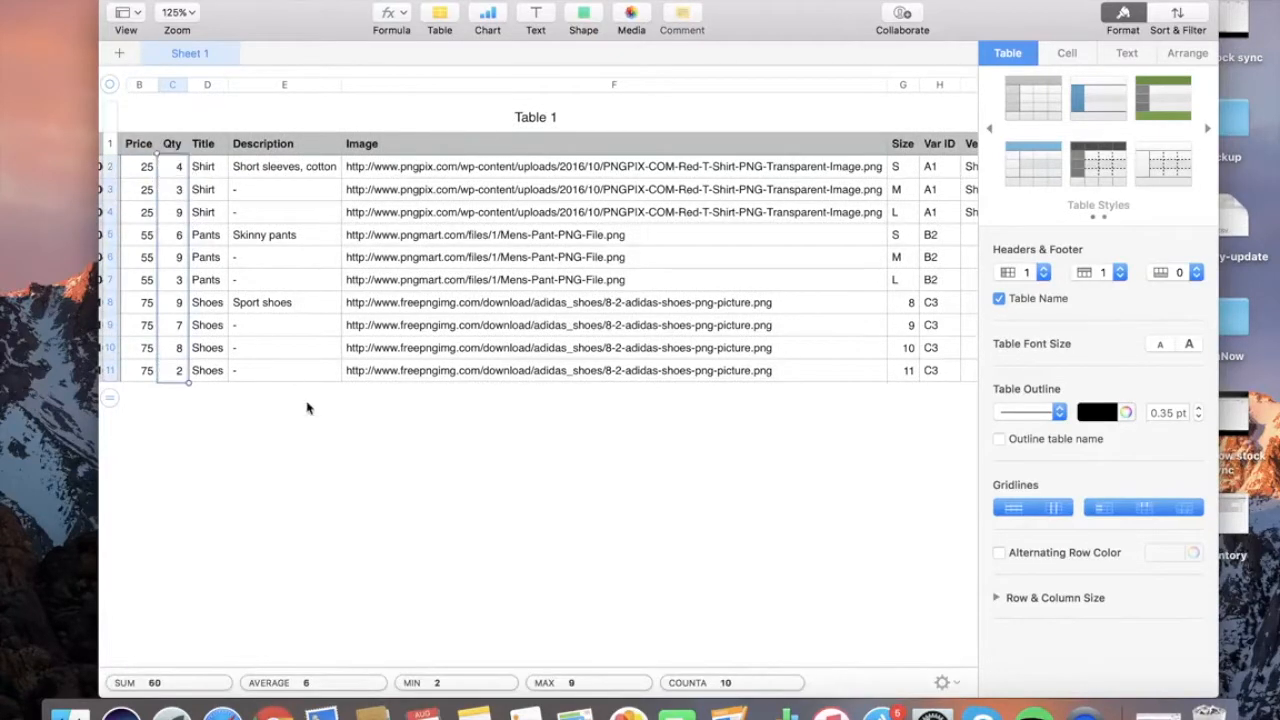
left_click(342, 473)
scroll(349, 471, "left", 2)
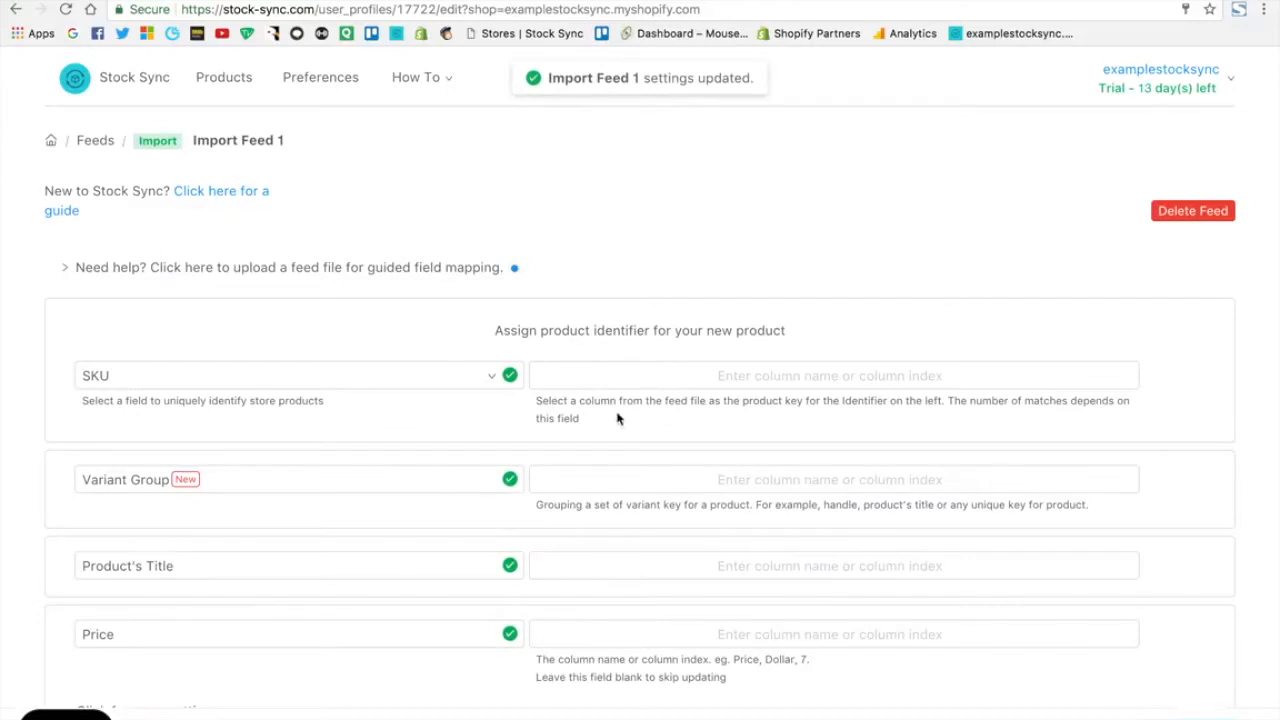
- Upload the inventory CSV from the Desktop as the sample file for guided field mapping
left_click(618, 383)
left_click(513, 271)
left_click(557, 334)
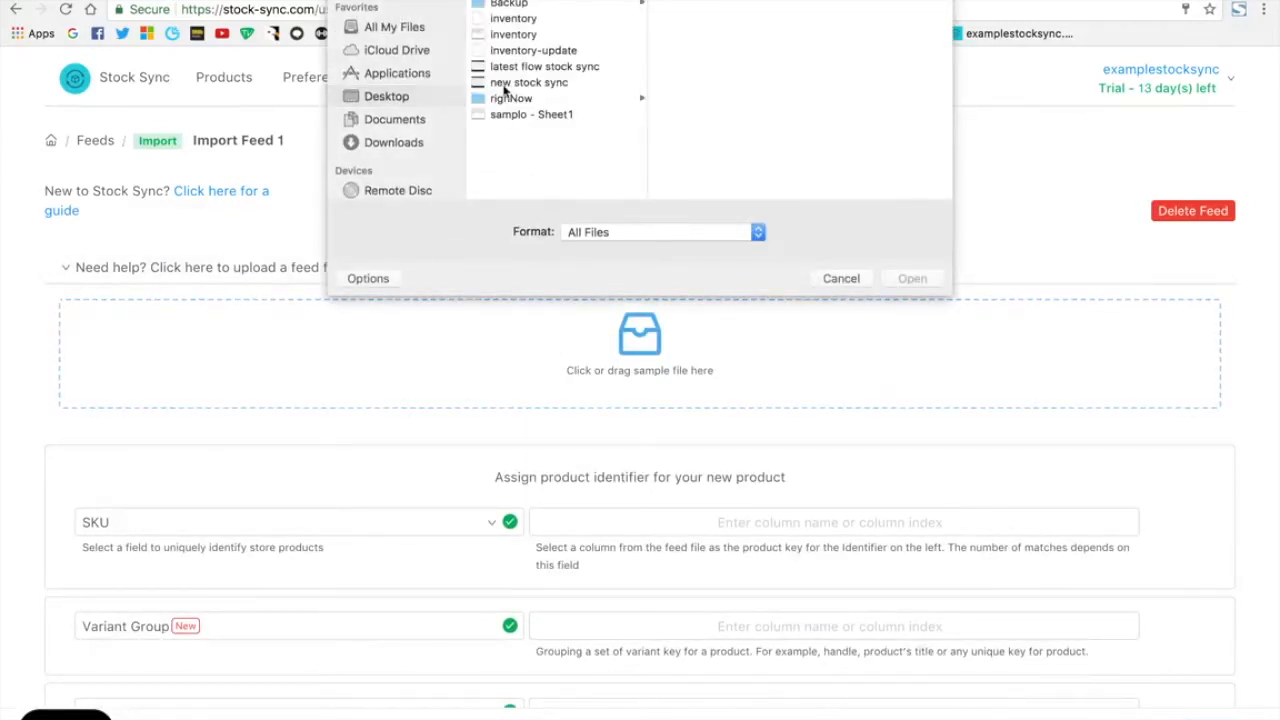
double_click(505, 28)
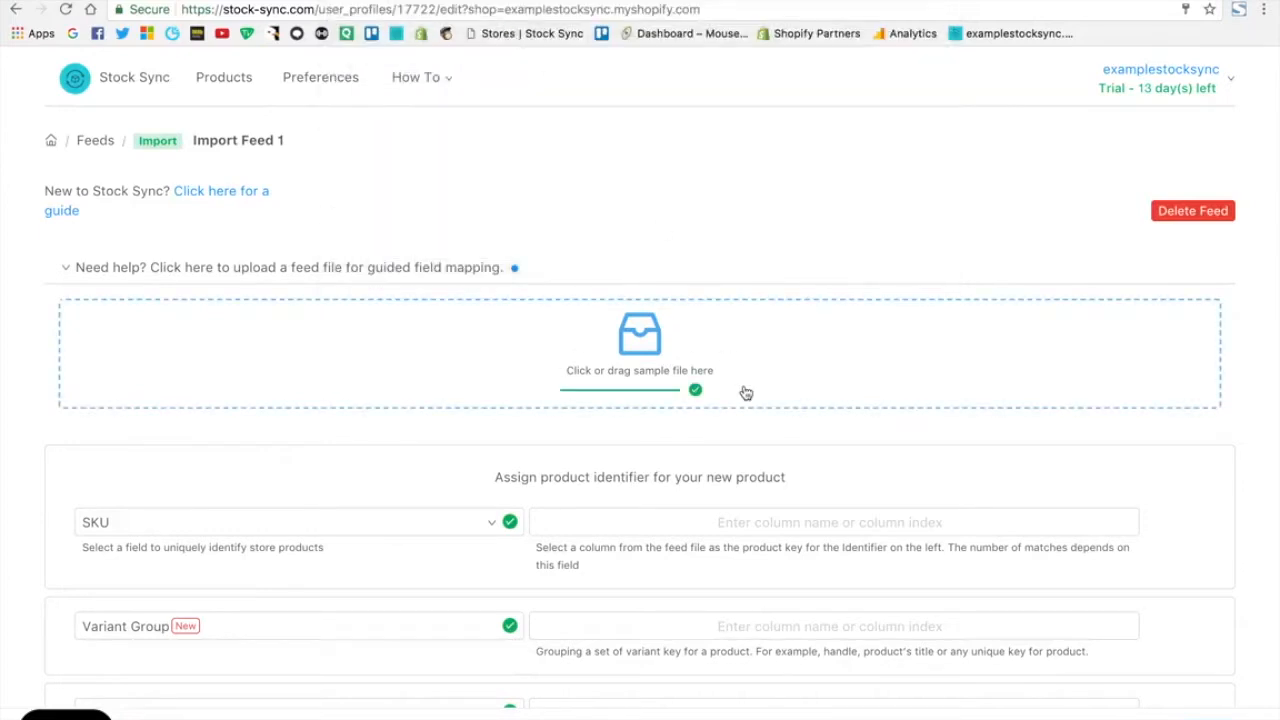
- Map the SKU product identifier to the SKU column and Variant Group to the Var ID column
scroll(744, 487, "down", 2)
left_click(651, 375)
left_click(651, 423)
scroll(617, 450, "down", 3)
left_click(589, 342)
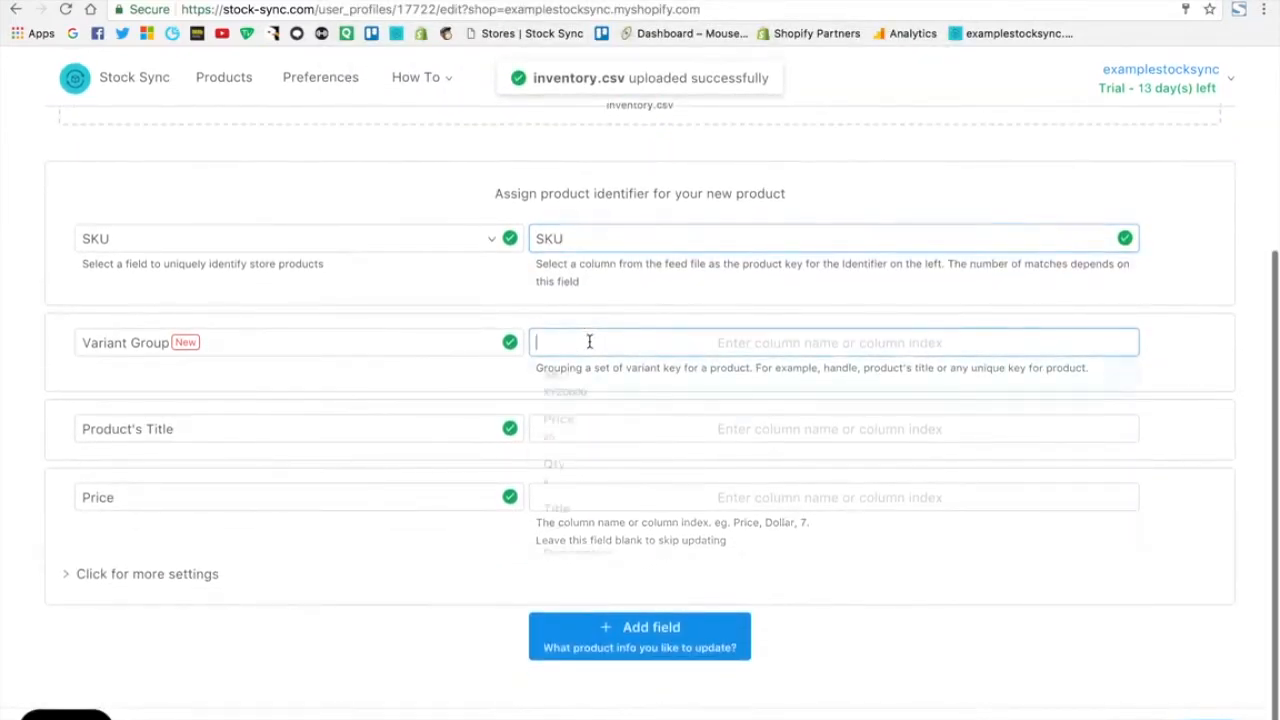
scroll(602, 470, "down", 3)
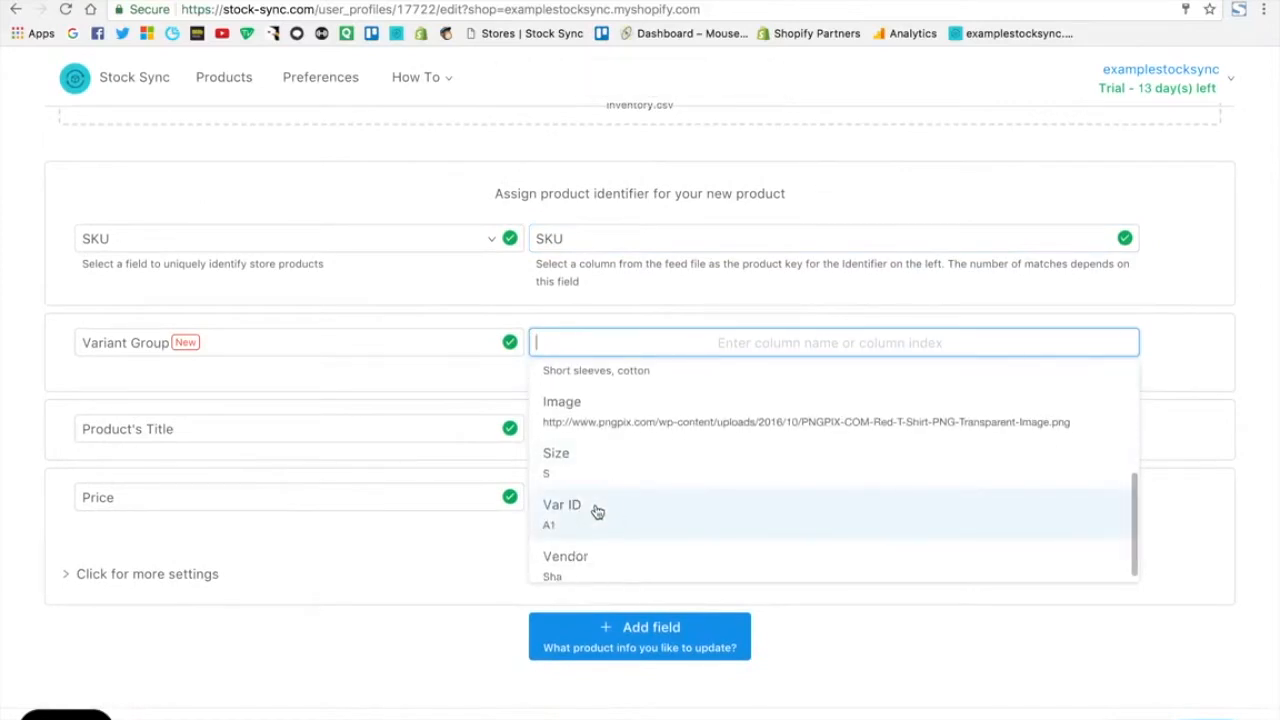
left_click(600, 509)
- Map Product's Title to the Title column and Price to the Price column
left_click(572, 434)
left_click(585, 622)
left_click(537, 492)
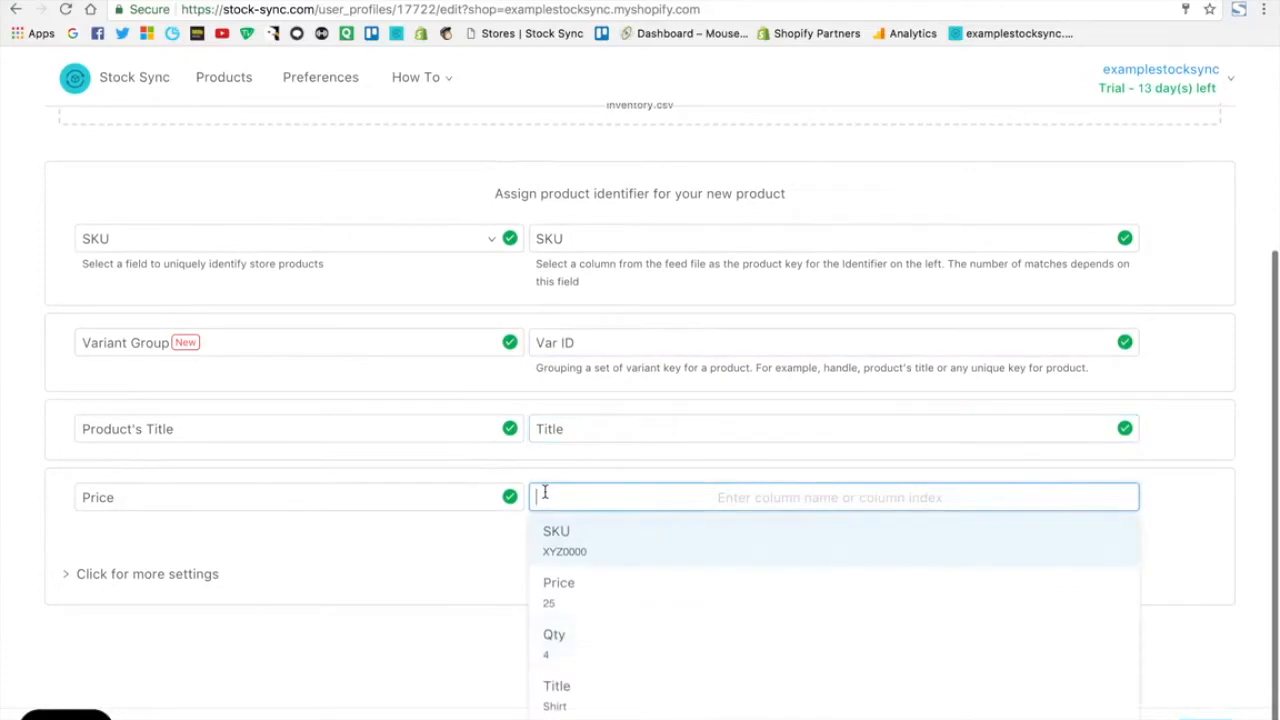
left_click(577, 590)
- Add a Description store field and map it to the Description column of the feed
left_click(588, 630)
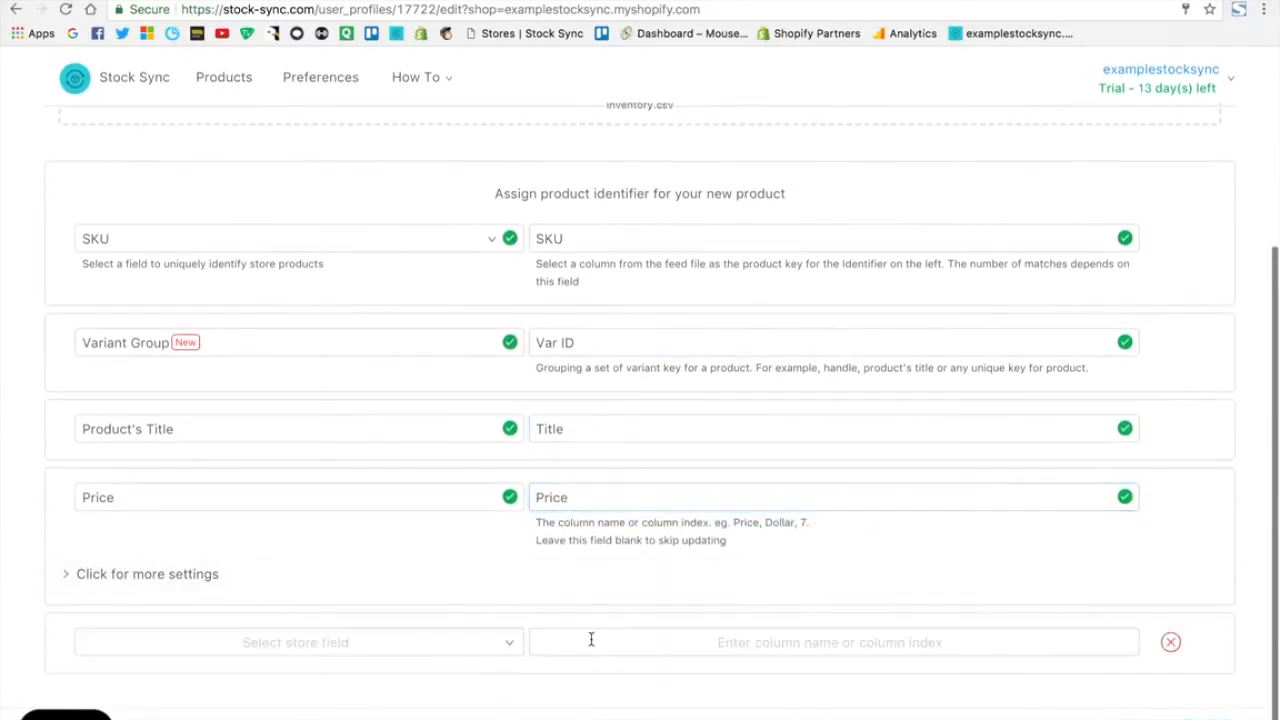
left_click(350, 640)
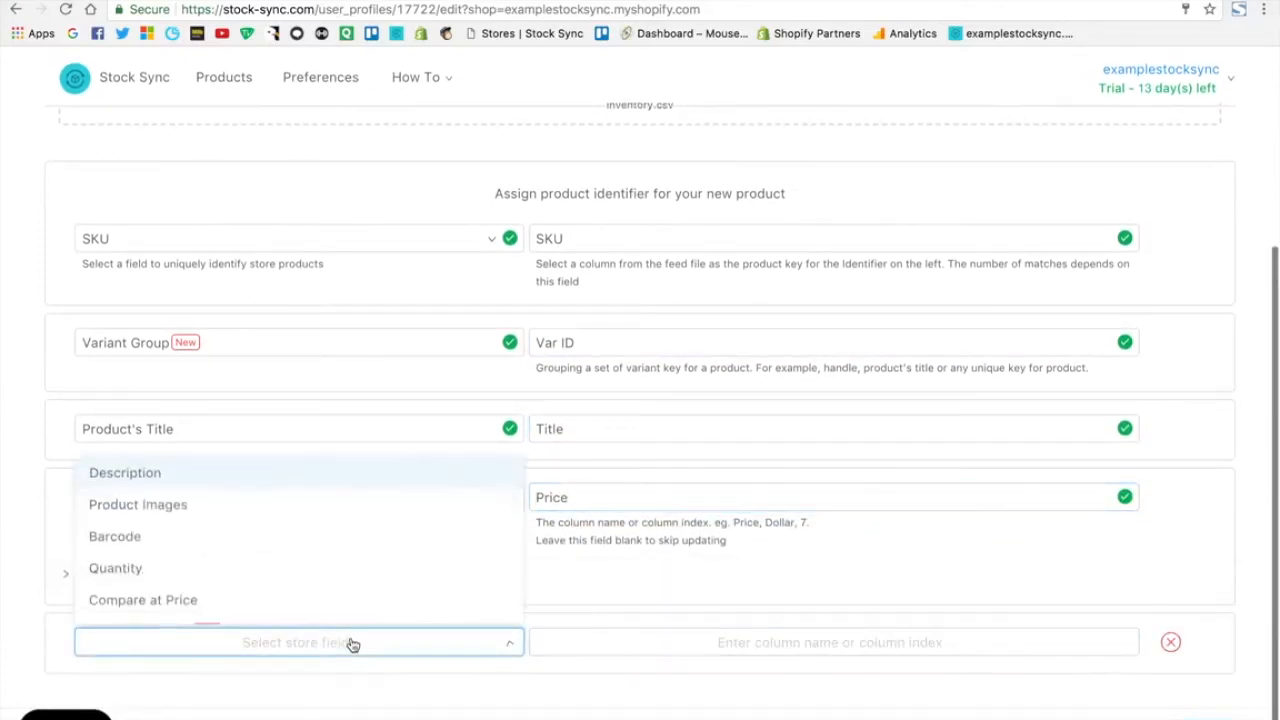
left_click(309, 480)
left_click(543, 634)
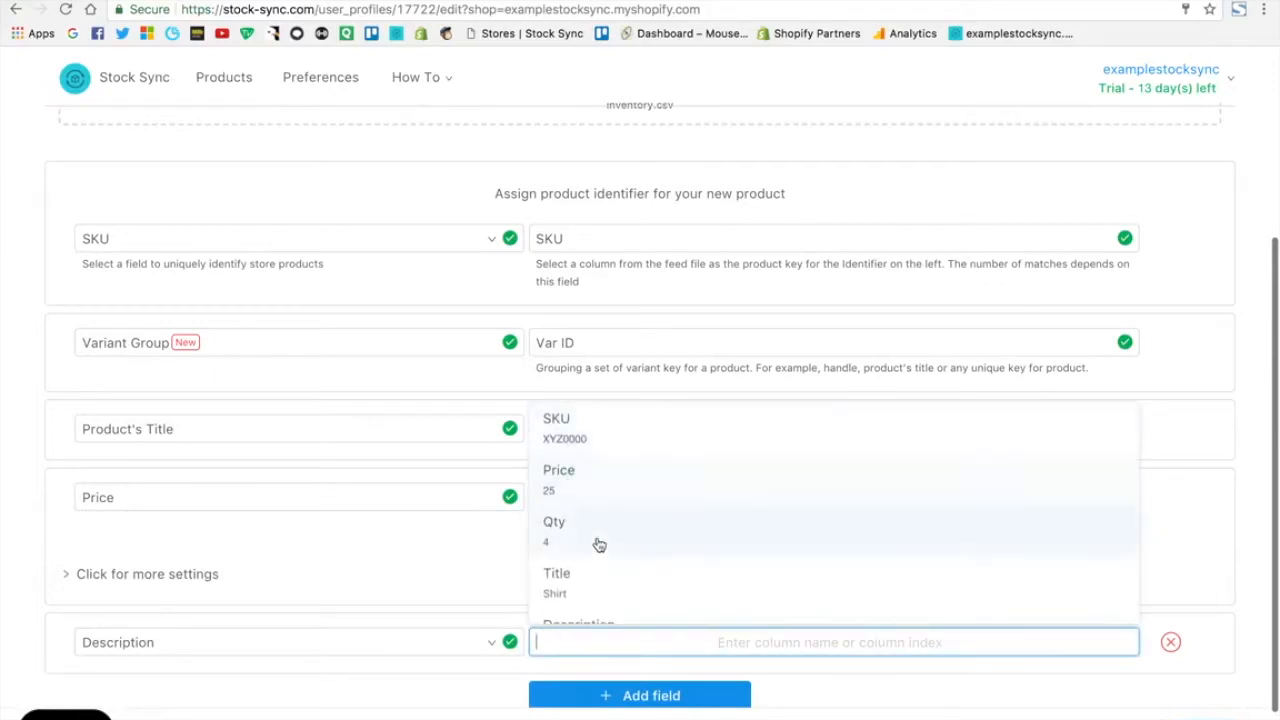
scroll(597, 543, "down", 1)
left_click(594, 560)
- Add a Product Images store field and map it to the Image column
scroll(497, 571, "down", 2)
left_click(587, 650)
left_click(397, 643)
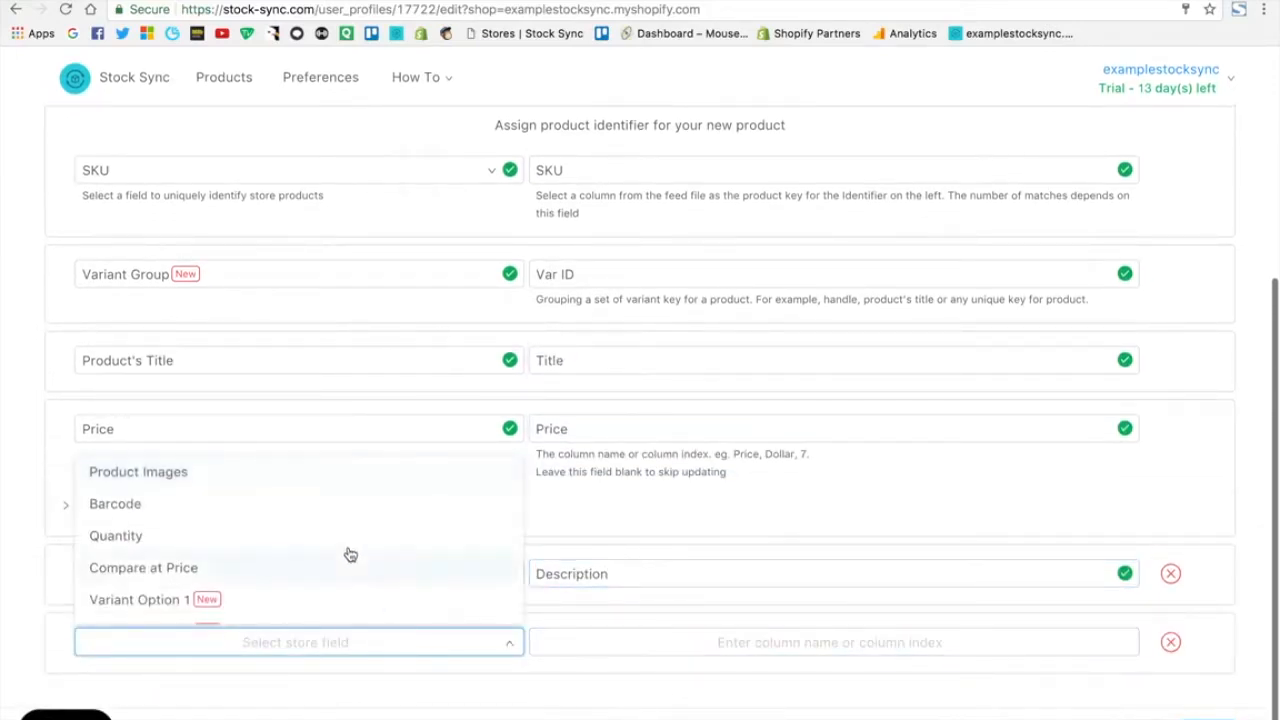
left_click(311, 474)
left_click(589, 642)
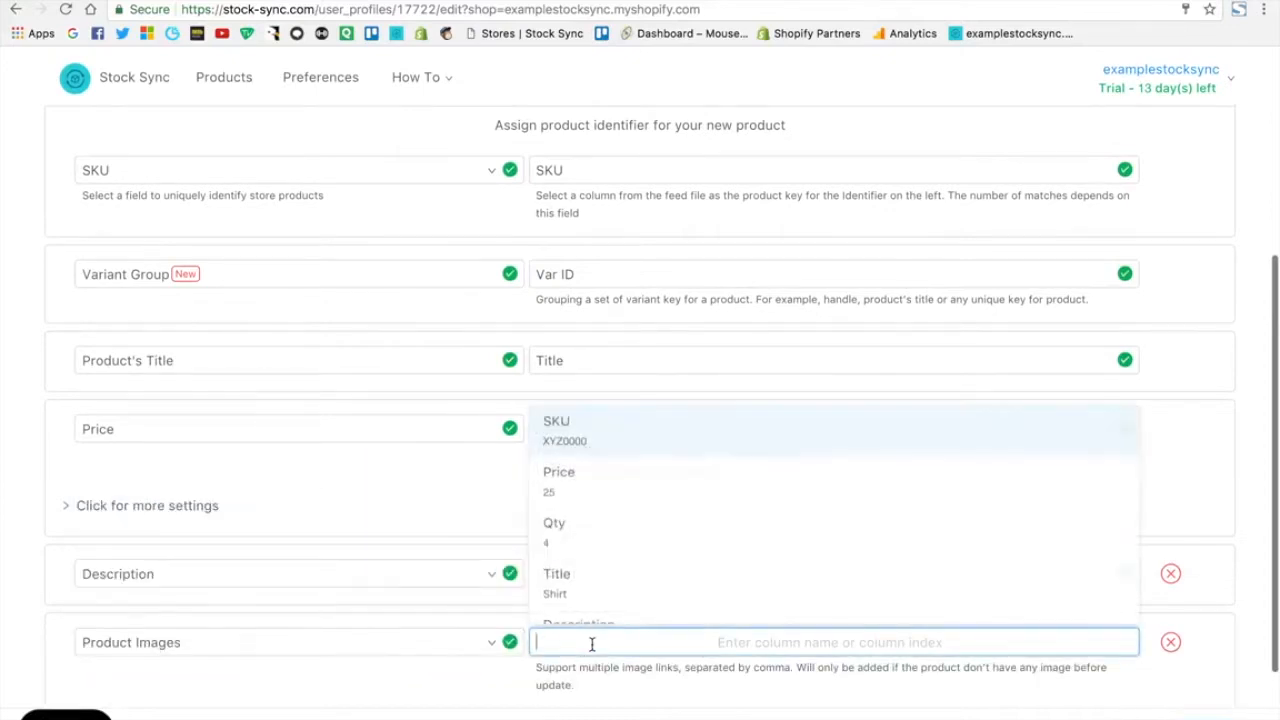
scroll(600, 521, "down", 2)
left_click(611, 591)
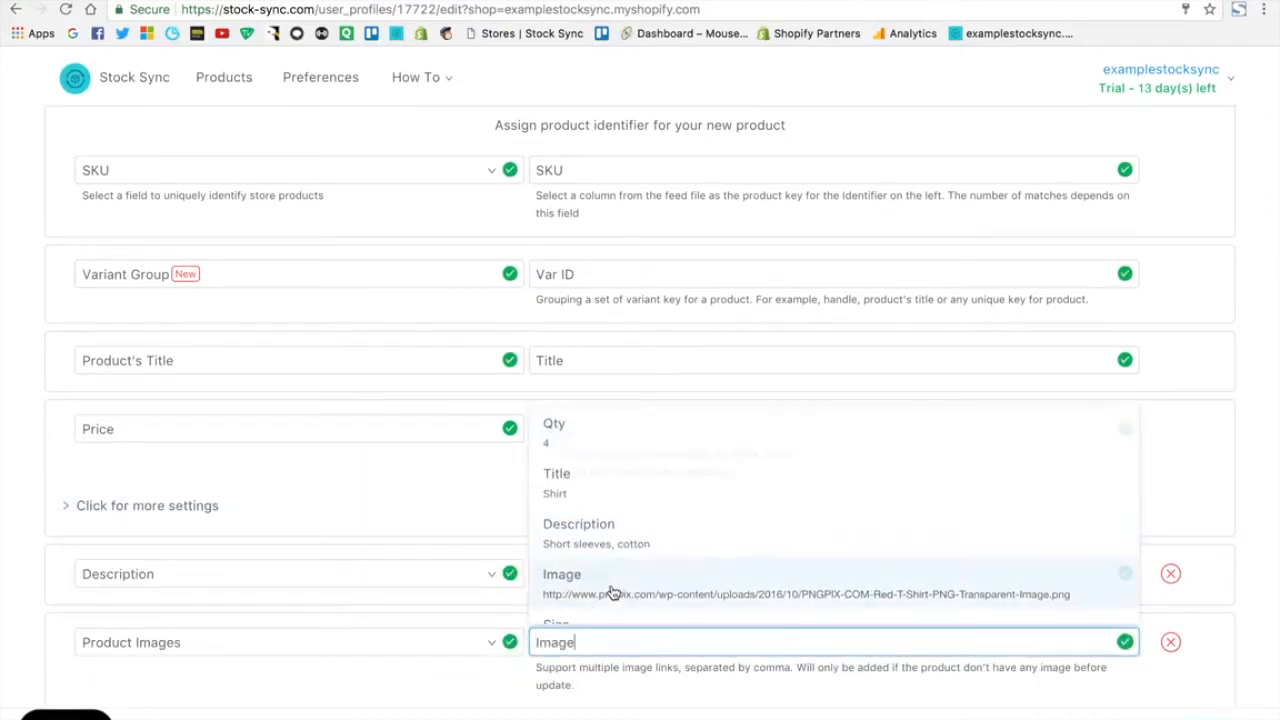
- Add a Quantity store field and map it to the Qty column
scroll(538, 602, "down", 1)
scroll(538, 602, "down", 1)
left_click(600, 700)
left_click(465, 685)
left_click(363, 538)
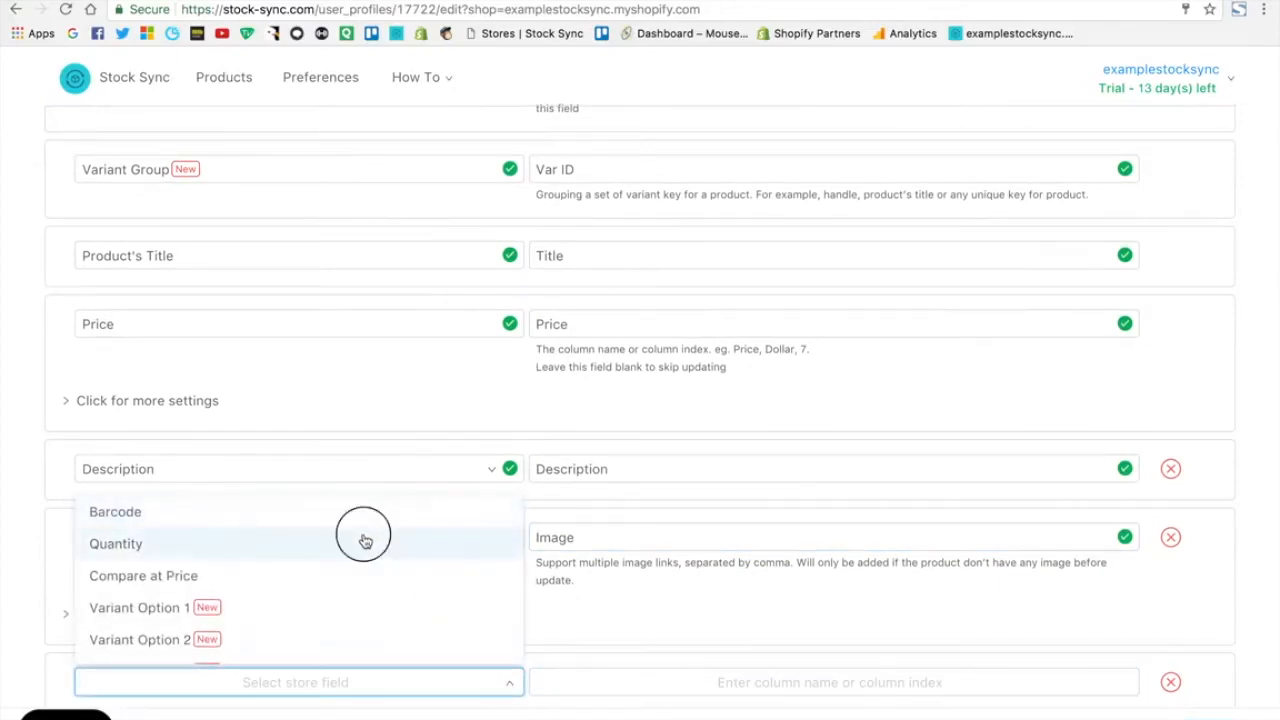
left_click(620, 680)
left_click(604, 586)
- Add a quantity rule that converts feed quantities less than 4 to 0
scroll(604, 586, "down", 3)
left_click(337, 571)
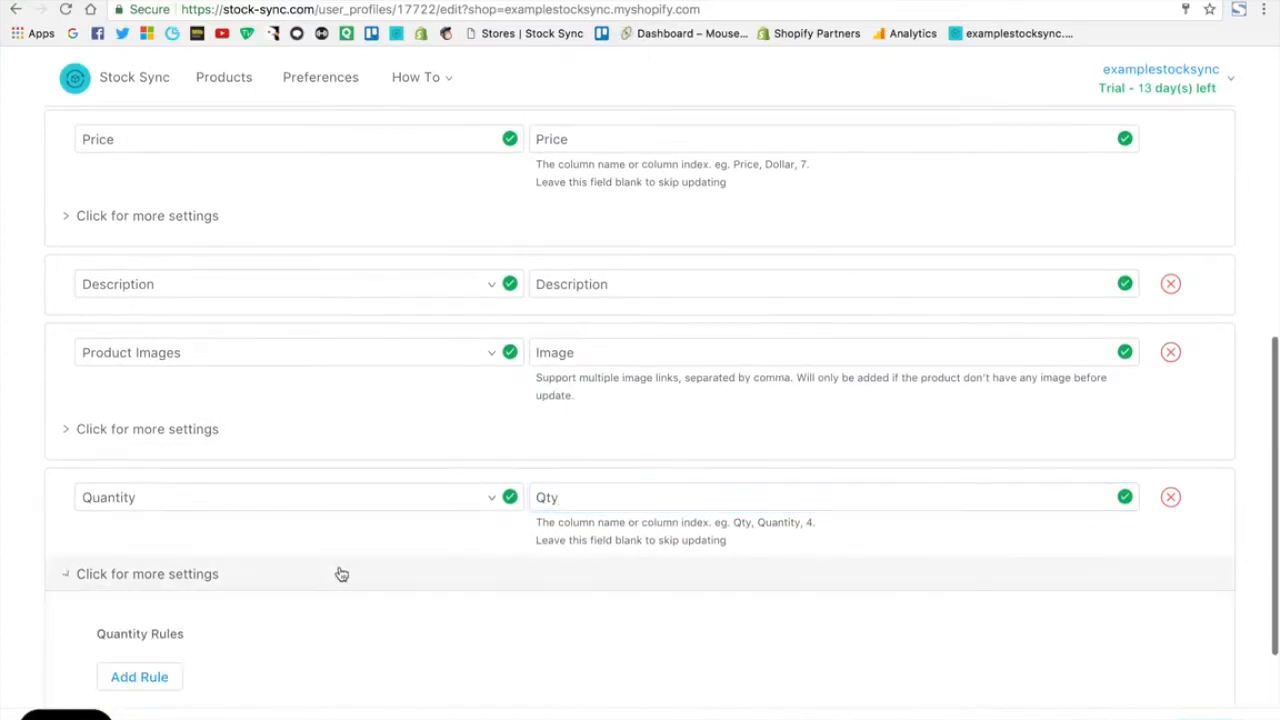
scroll(339, 572, "down", 2)
left_click(151, 551)
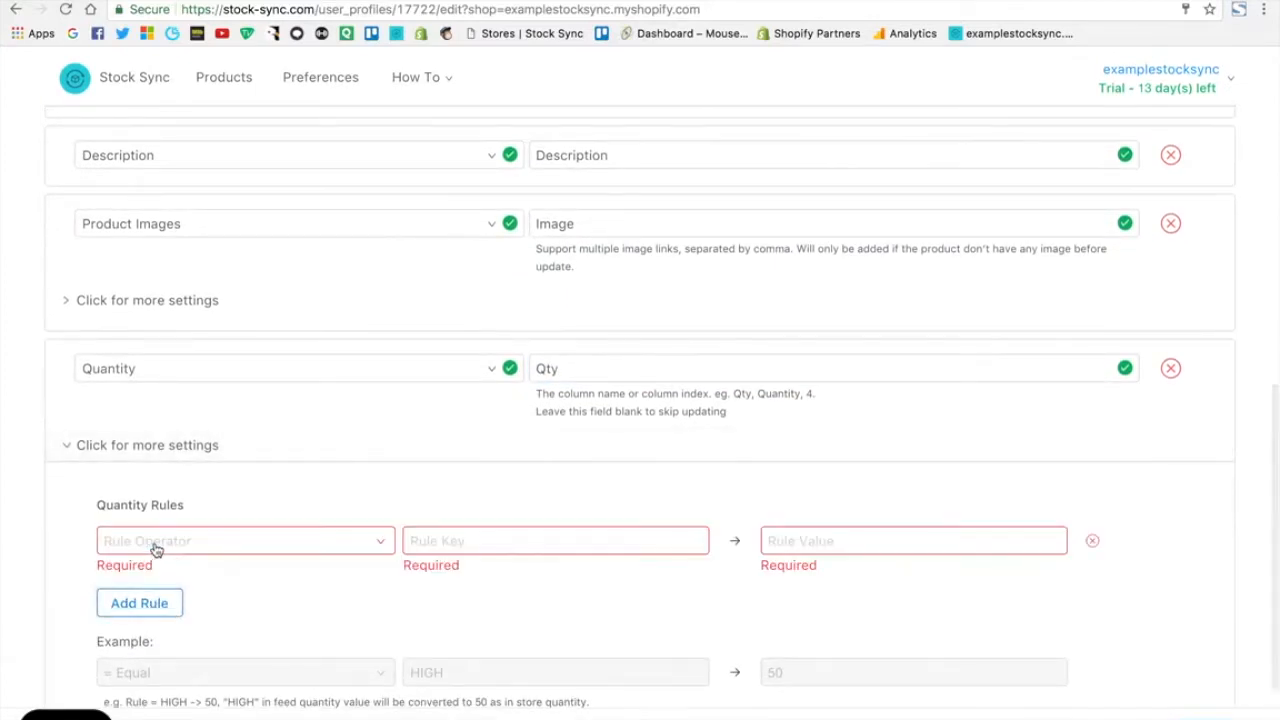
left_click(155, 548)
left_click(158, 320)
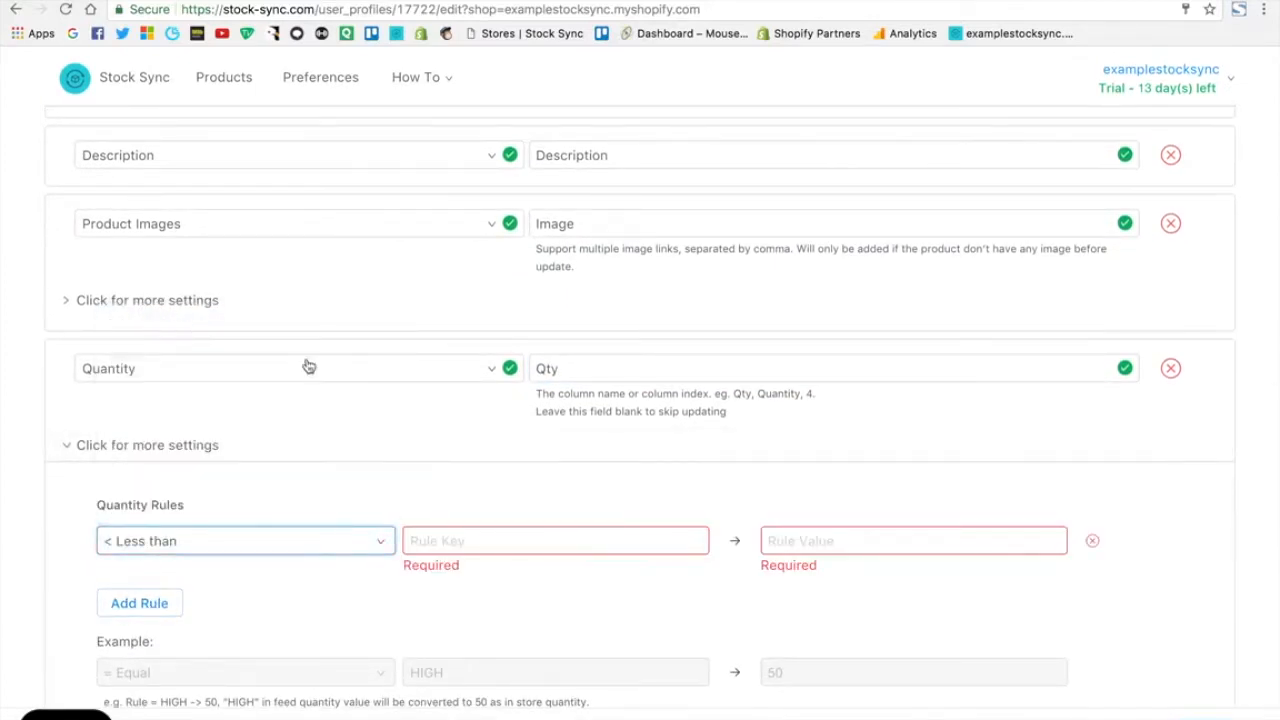
left_click(413, 536)
type("4")
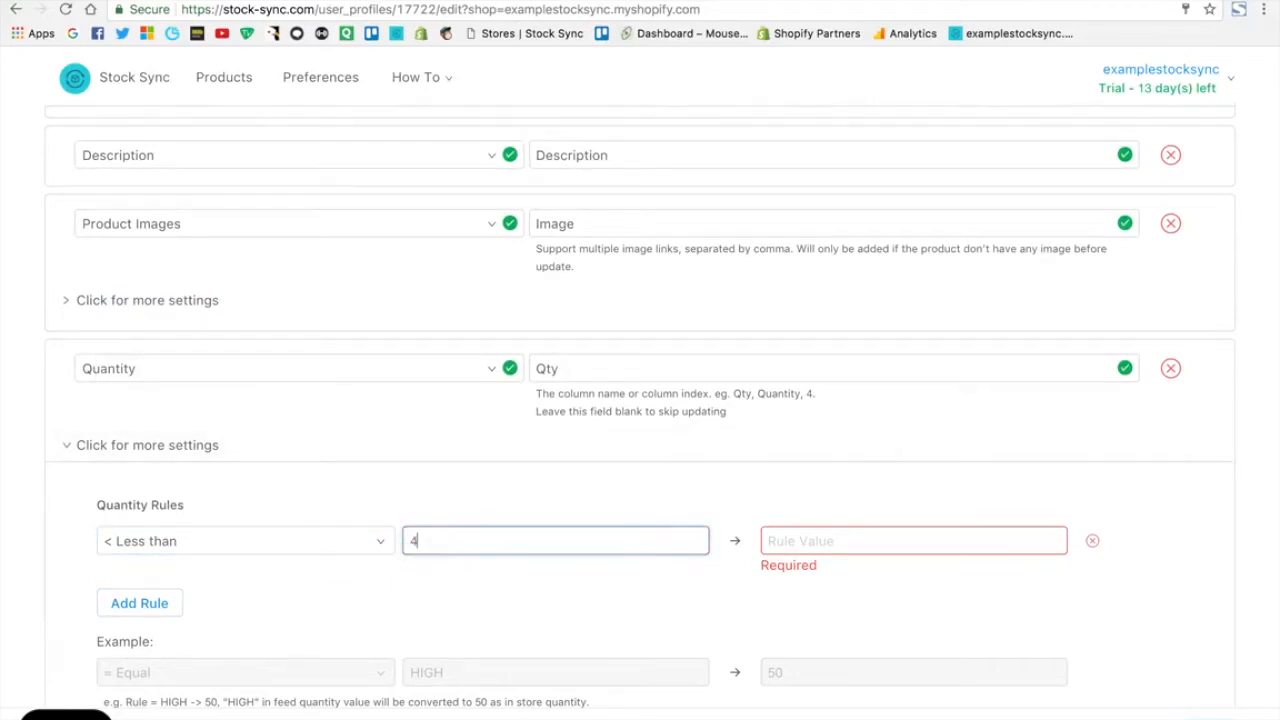
left_click(770, 540)
type("0")
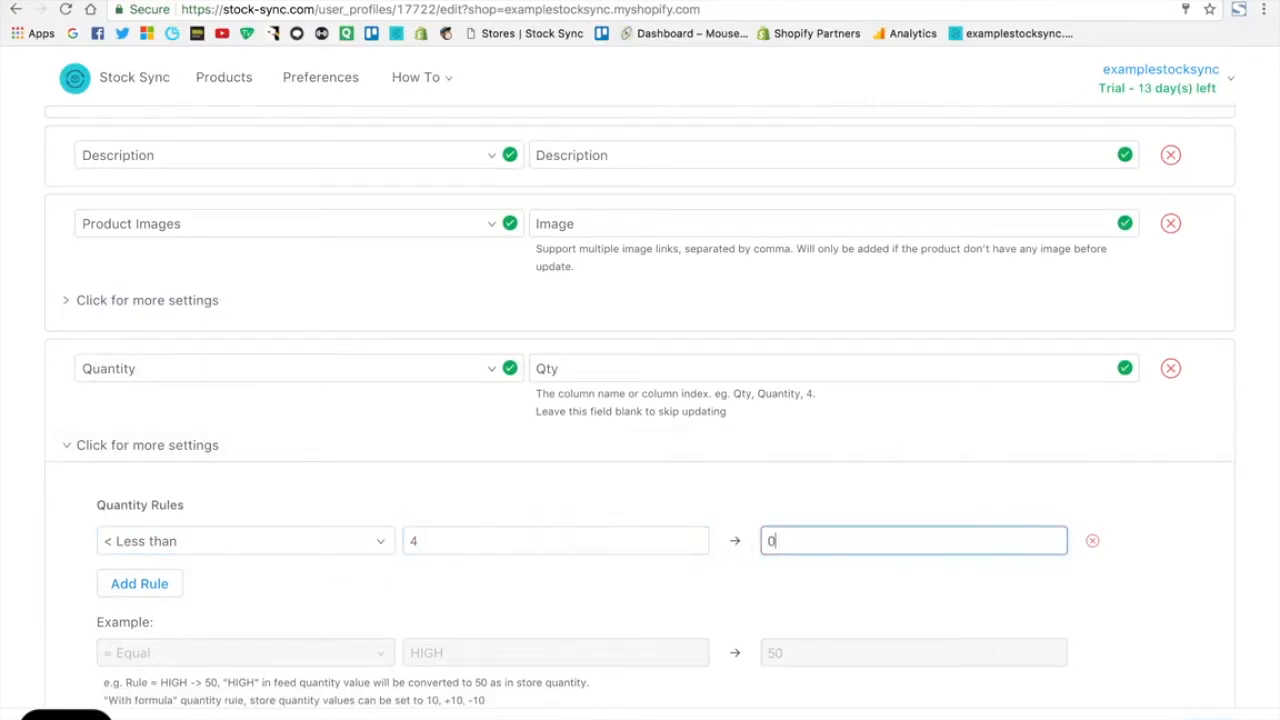
- Add a Variant Option 1 field mapped to the Size column, with Size as its option name
scroll(700, 625, "down", 2)
left_click(598, 629)
left_click(386, 645)
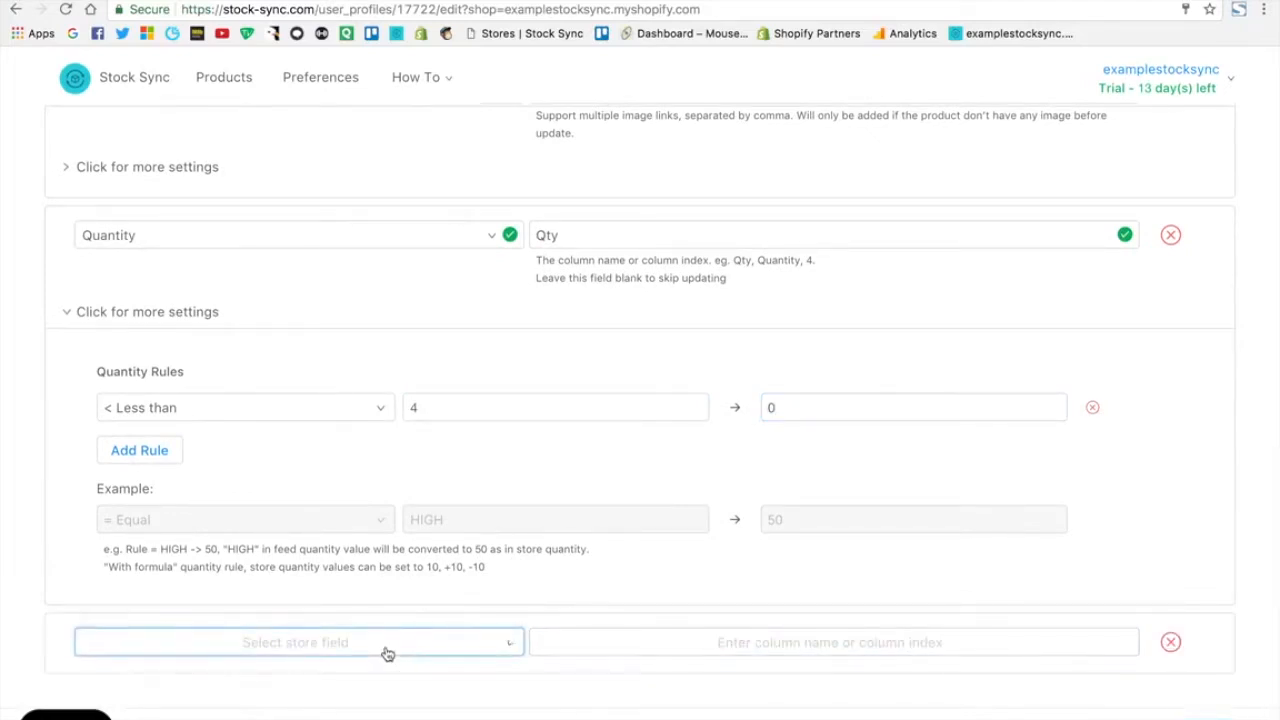
left_click(305, 534)
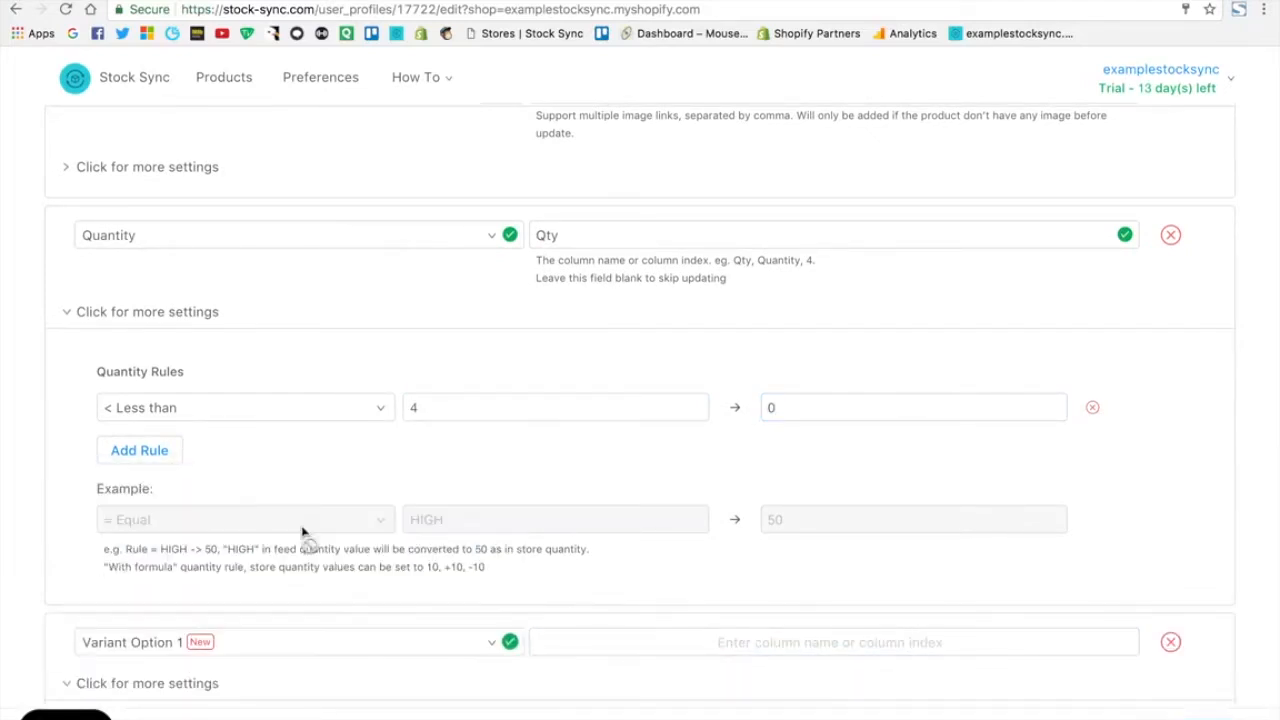
left_click(621, 637)
scroll(597, 591, "down", 2)
left_click(598, 593)
scroll(597, 591, "down", 2)
left_click(566, 609)
double_click(566, 609)
type("S")
- Add a Vendor store field and map it to the Vendor column
left_click(569, 686)
scroll(406, 634, "down", 1)
left_click(407, 634)
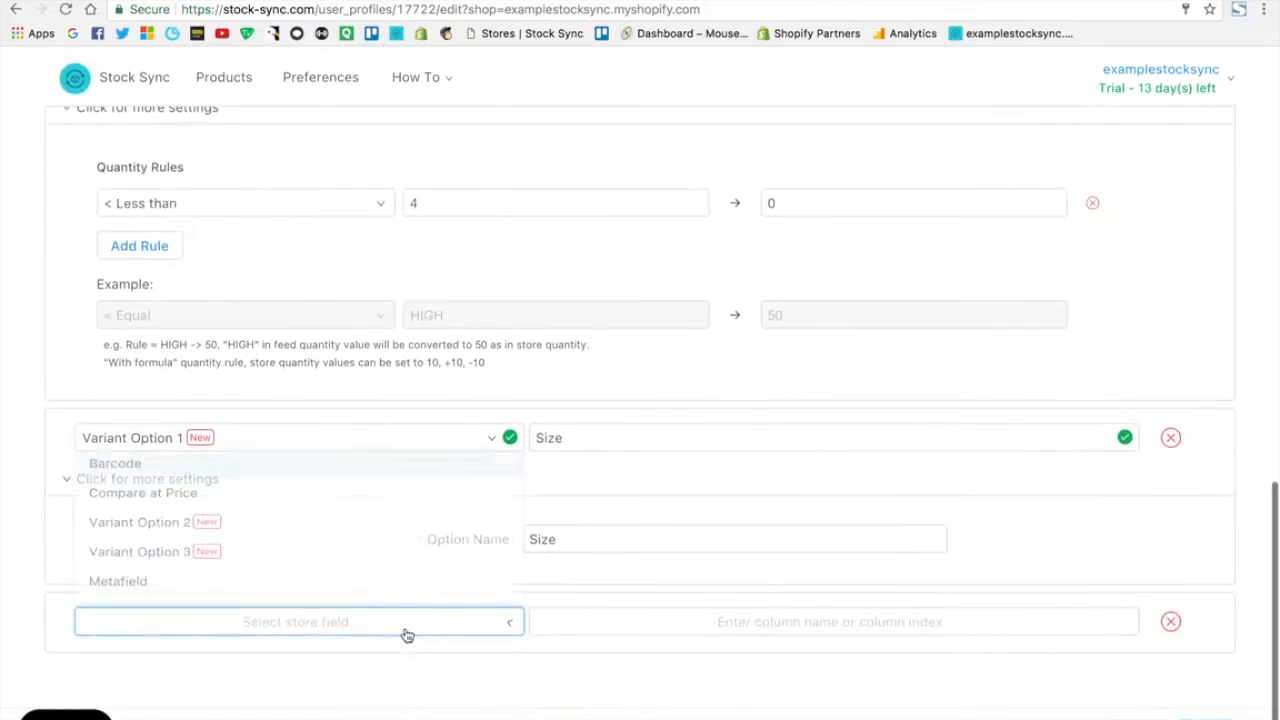
scroll(331, 525, "down", 2)
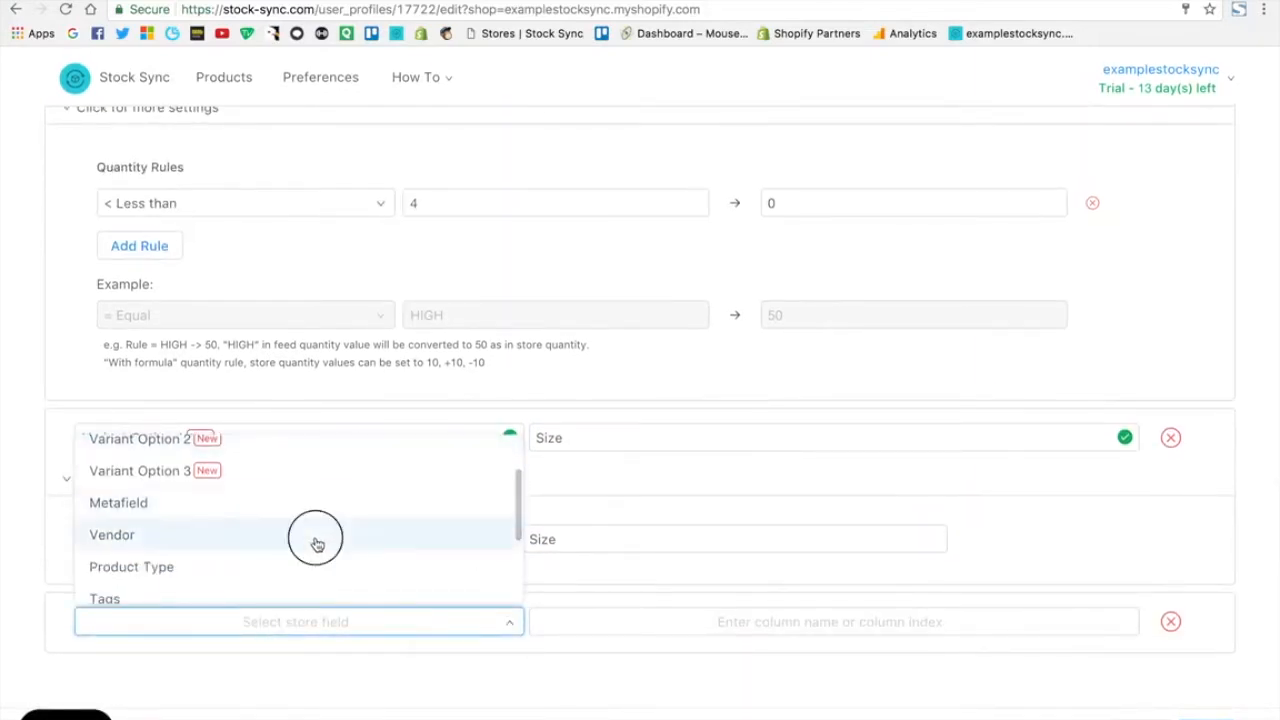
left_click(316, 543)
left_click(569, 621)
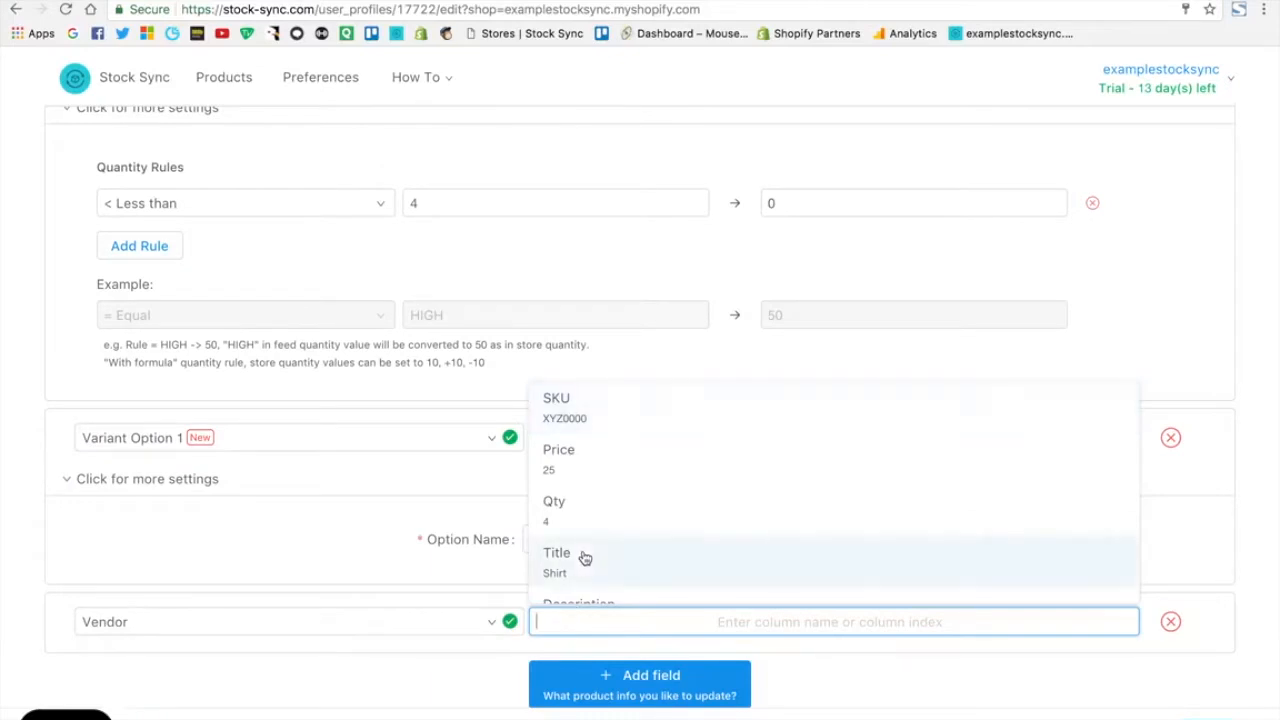
scroll(585, 558, "down", 5)
left_click(585, 548)
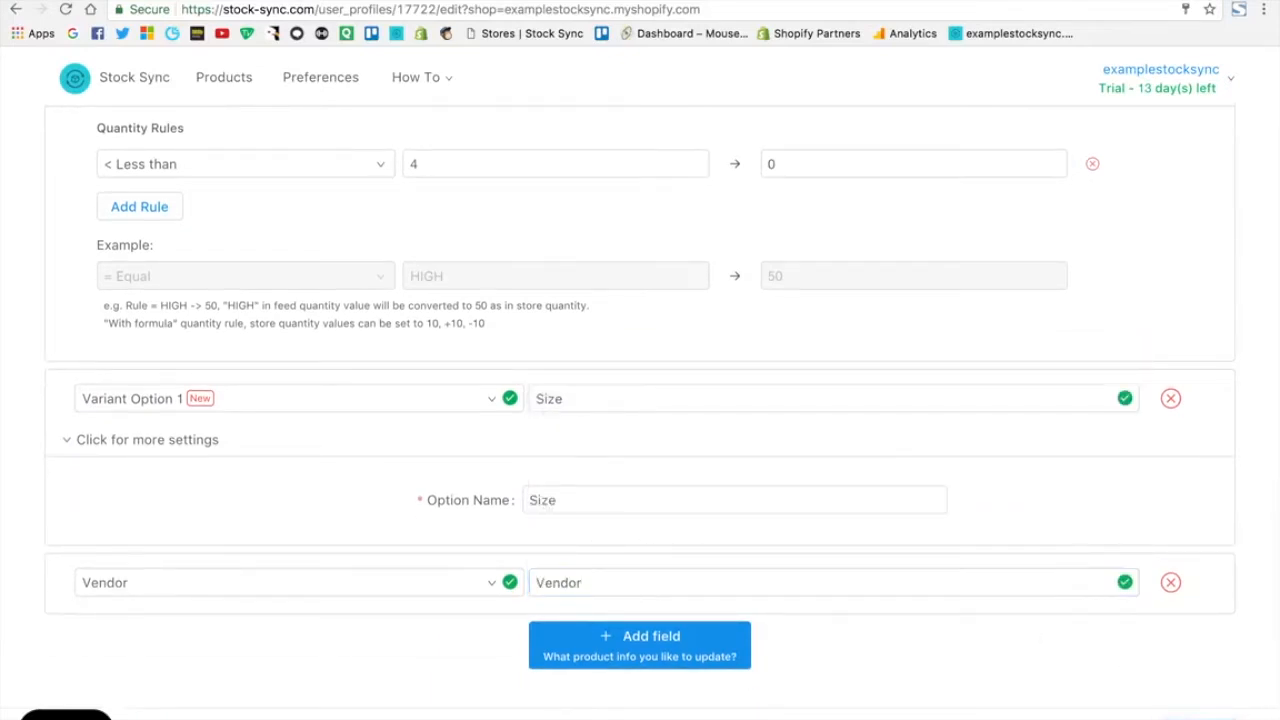
- Set Inventory Management for the imported products to Shopify tracks products' inventory
left_click(655, 378)
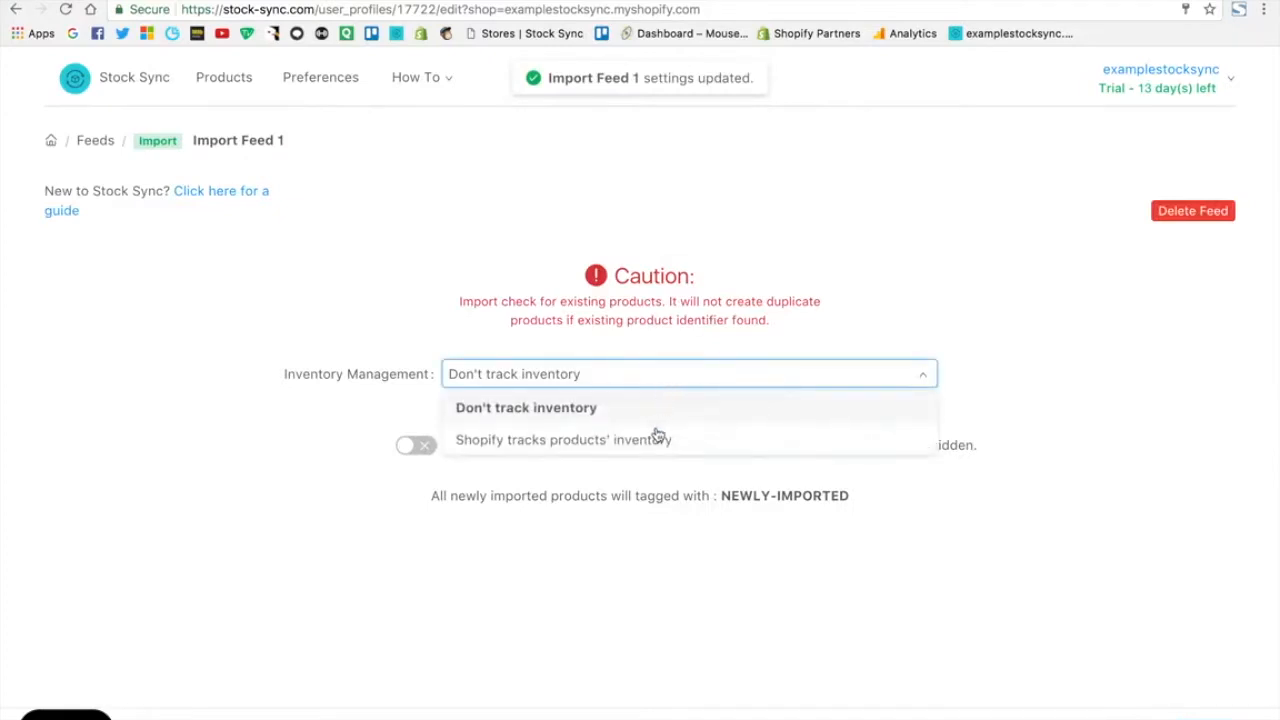
left_click(655, 441)
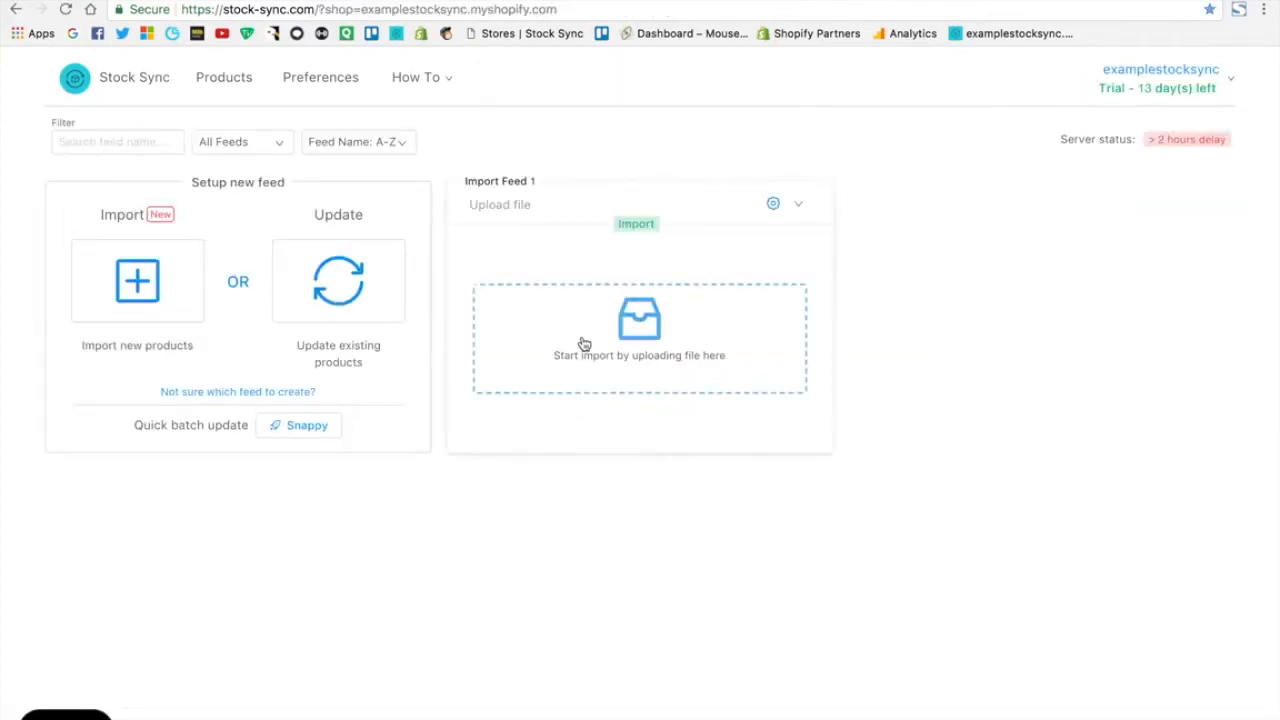
- Upload inventory.csv from the Desktop to Import Feed 1 to run the product import
left_click(584, 343)
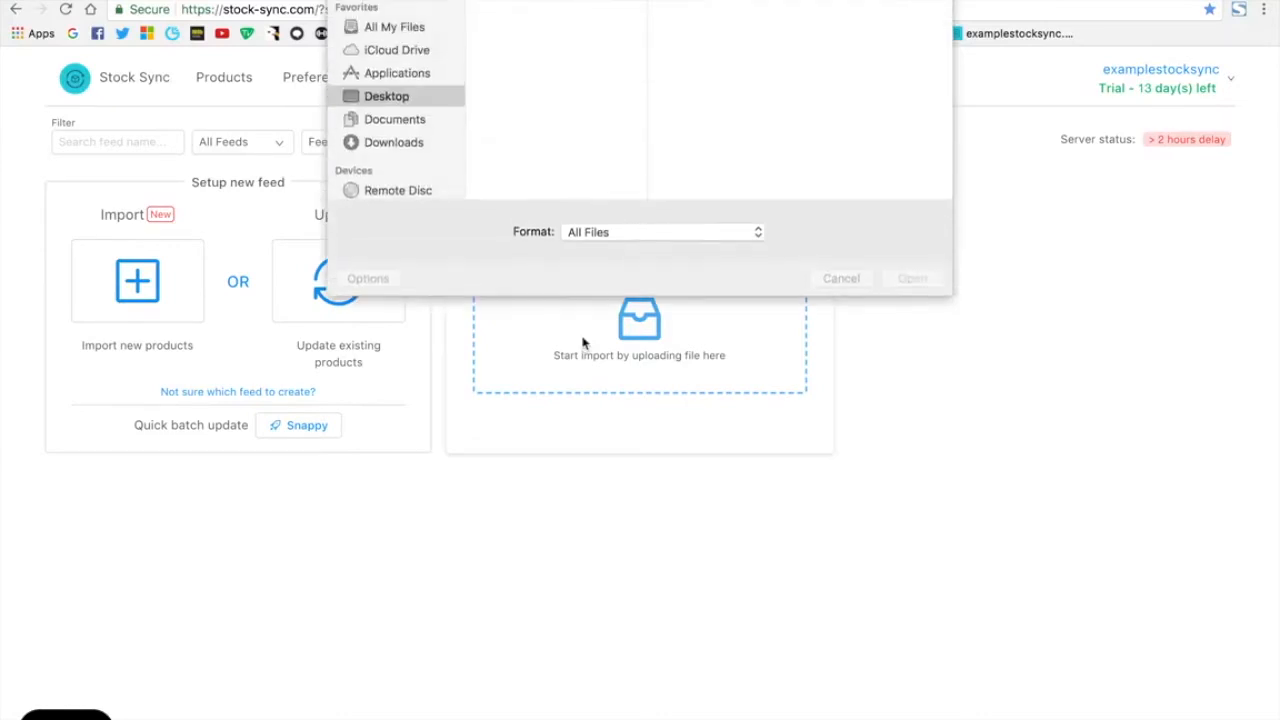
double_click(510, 22)
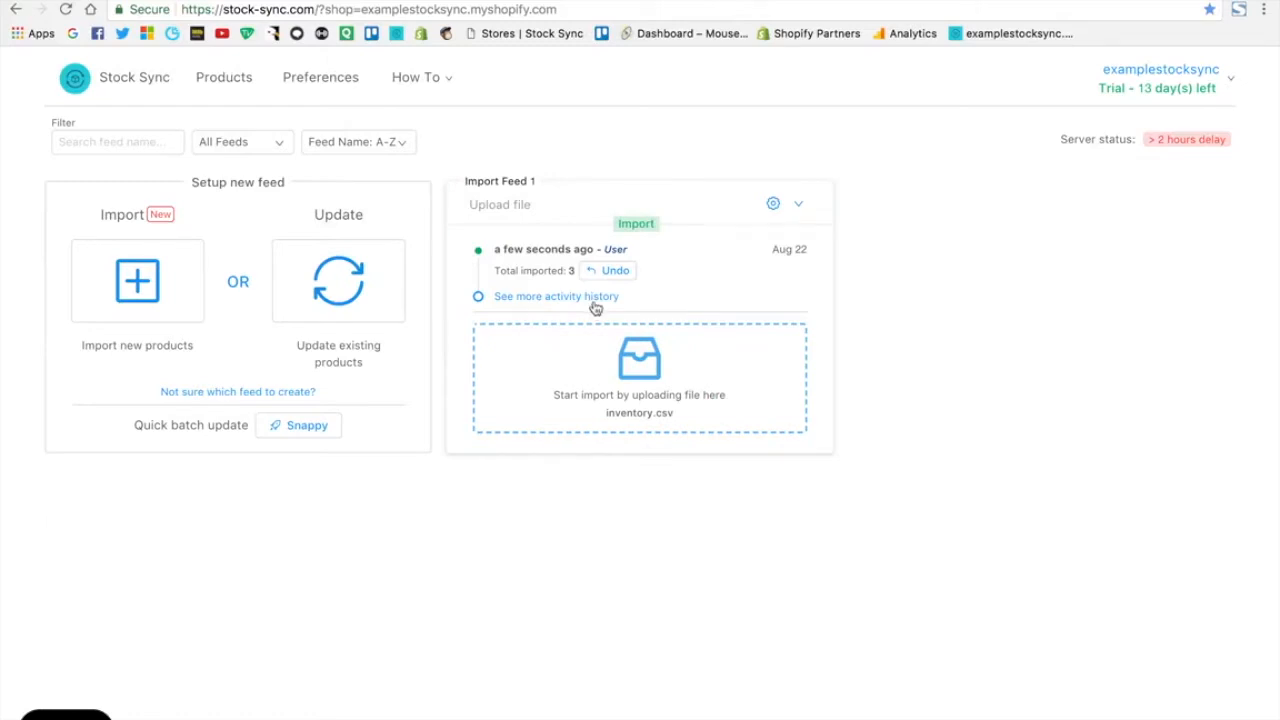
double_click(568, 270)
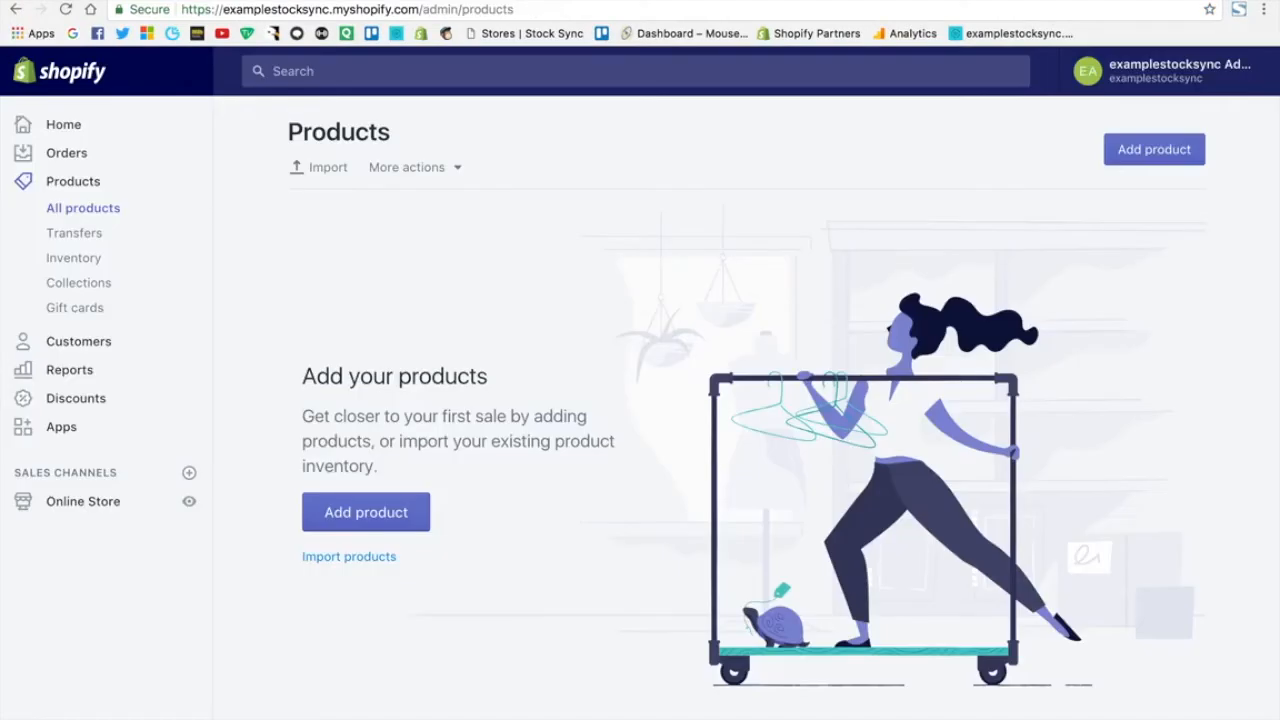
- Reload the Shopify product list, open the Pants product and check its imported variants and inventory quantities
left_click(74, 187)
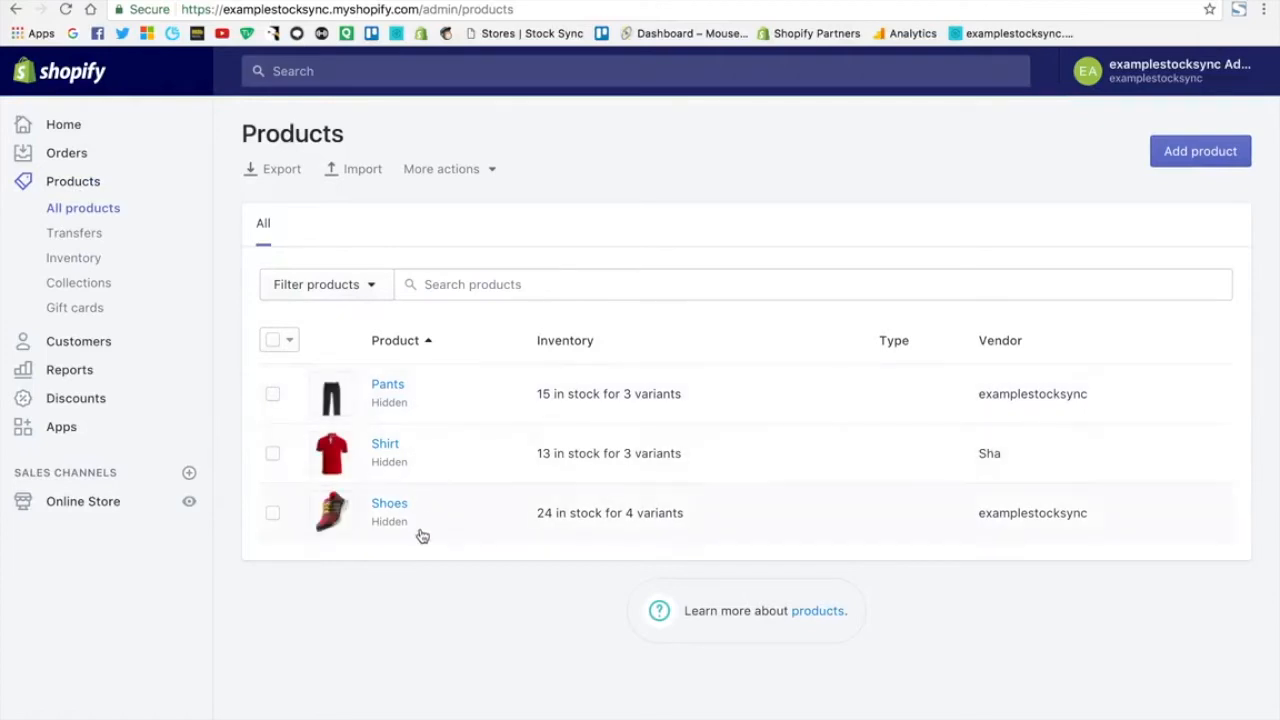
left_click(398, 391)
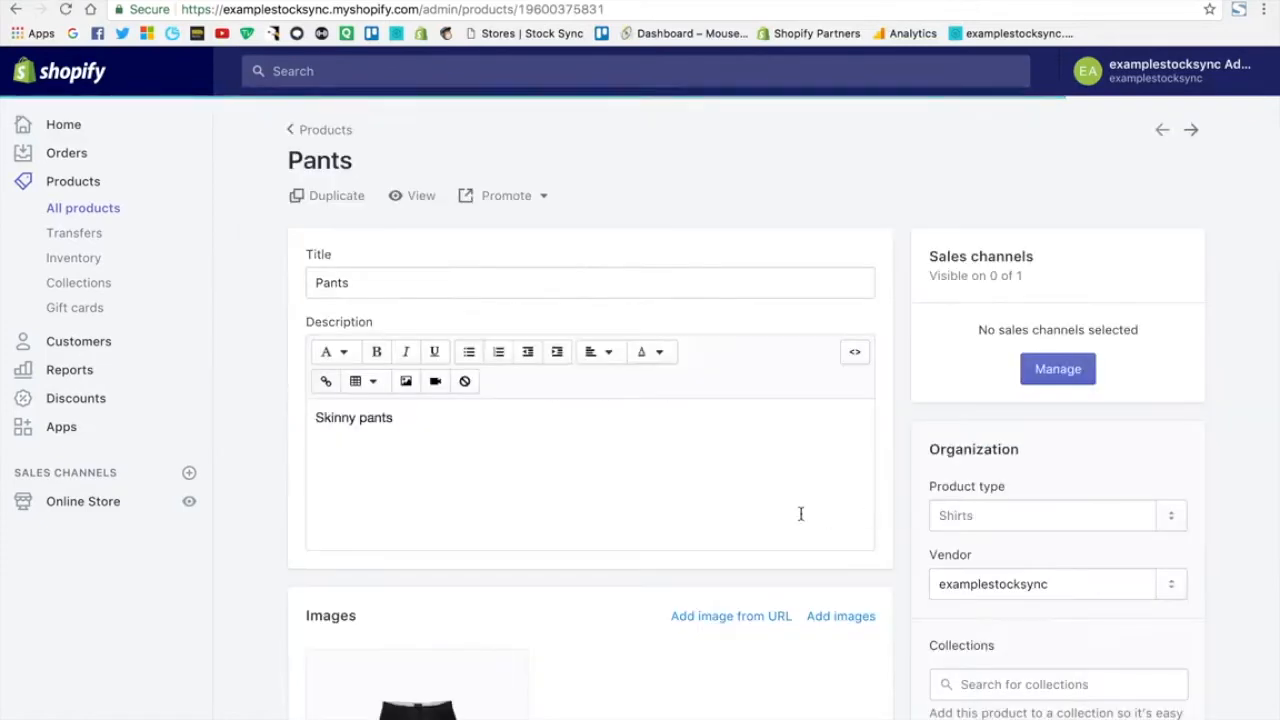
scroll(604, 554, "down", 1)
scroll(604, 554, "down", 10)
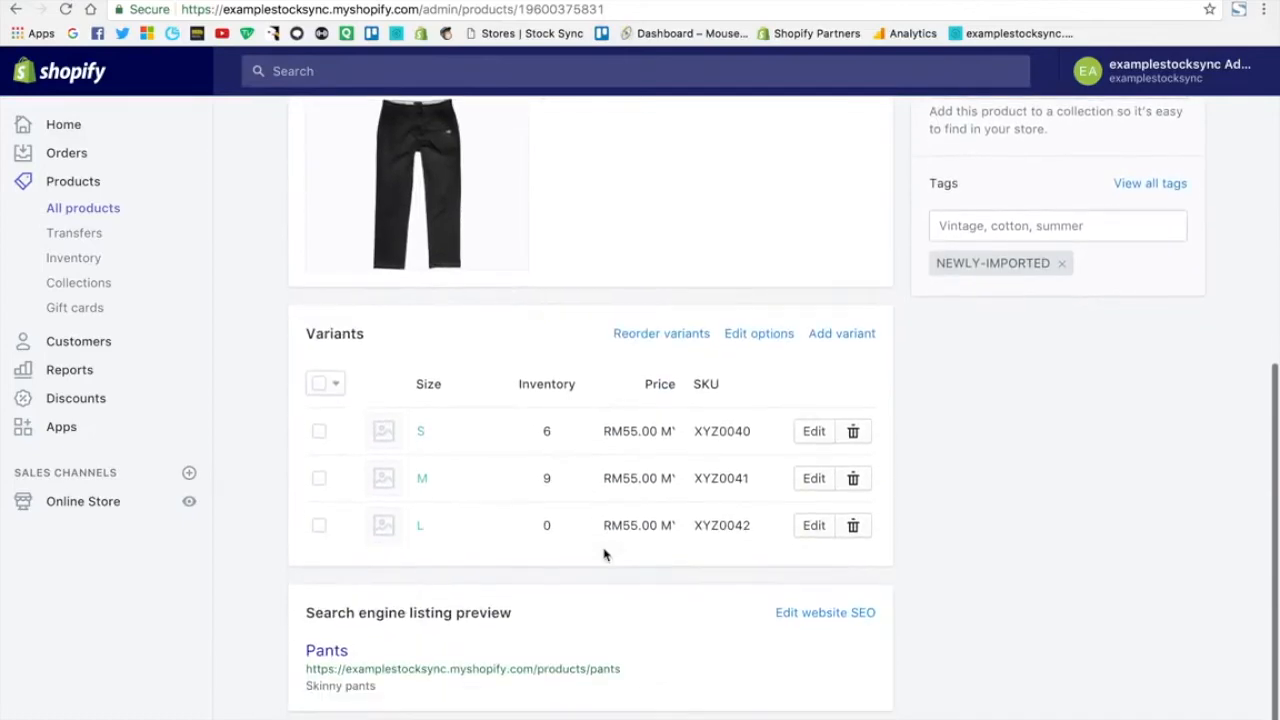
left_click(534, 531)
type("9")
- Switch to the inventory spreadsheet in Numbers, compare the Pants quantities in the Qty column, and return to the Pants product page
key("super+Tab")
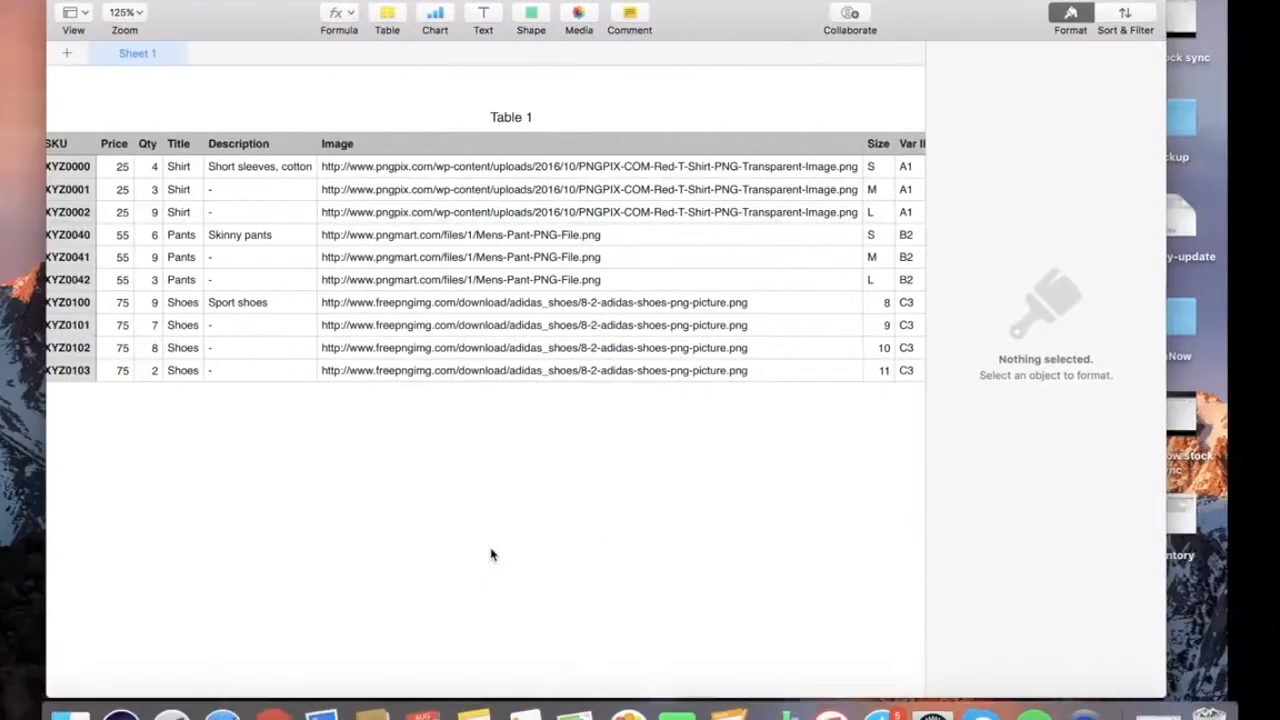
scroll(287, 384, "left", 2)
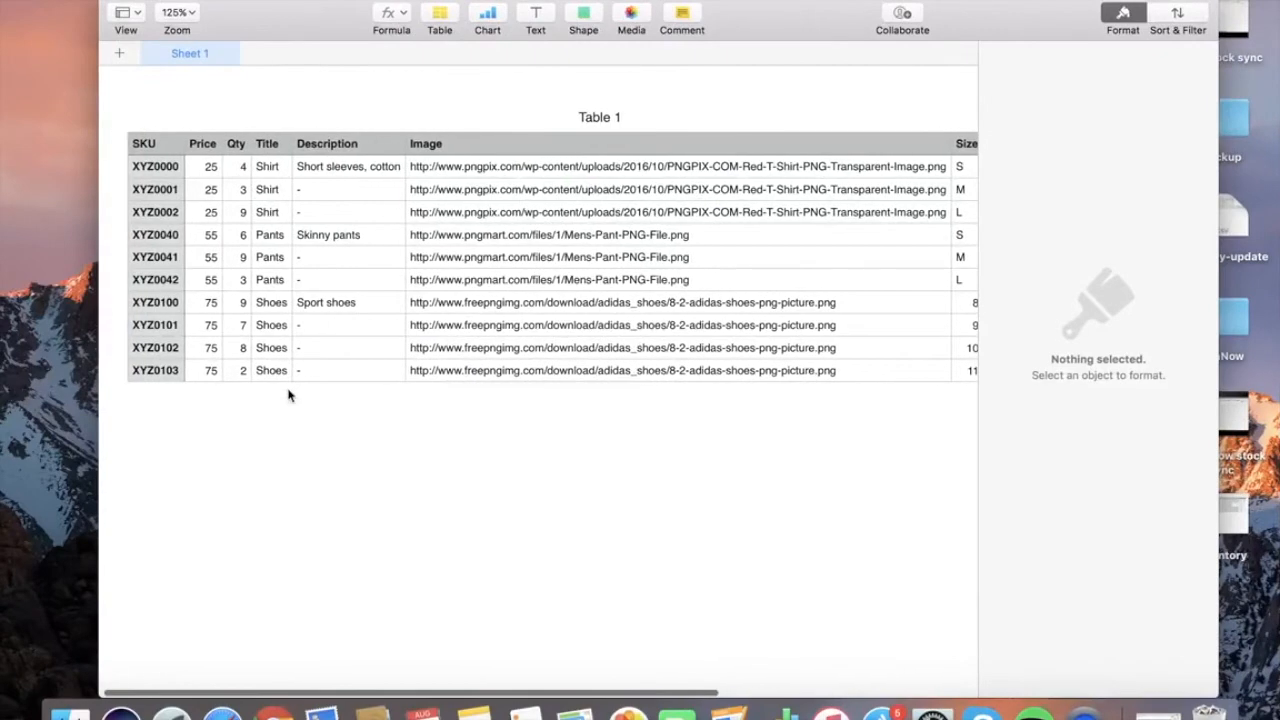
left_click_drag(240, 236, 342, 300)
left_click(398, 478)
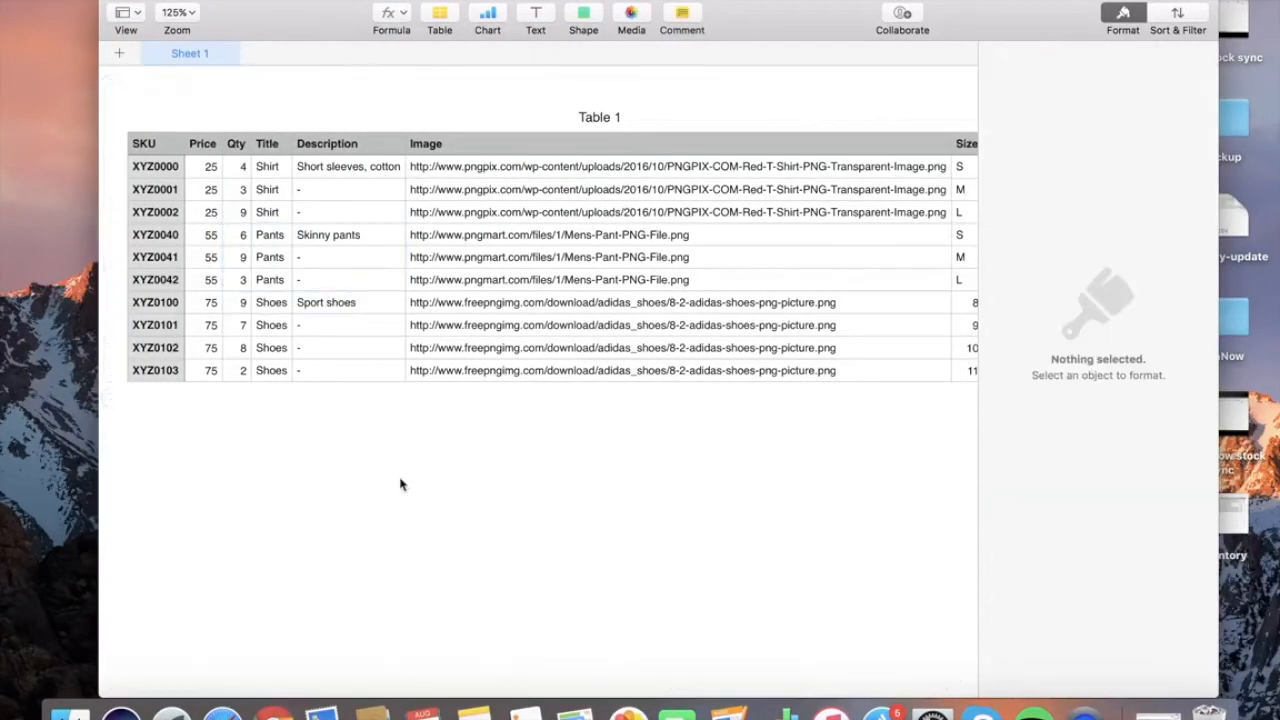
key("ctrl+Right")
left_click(268, 453)
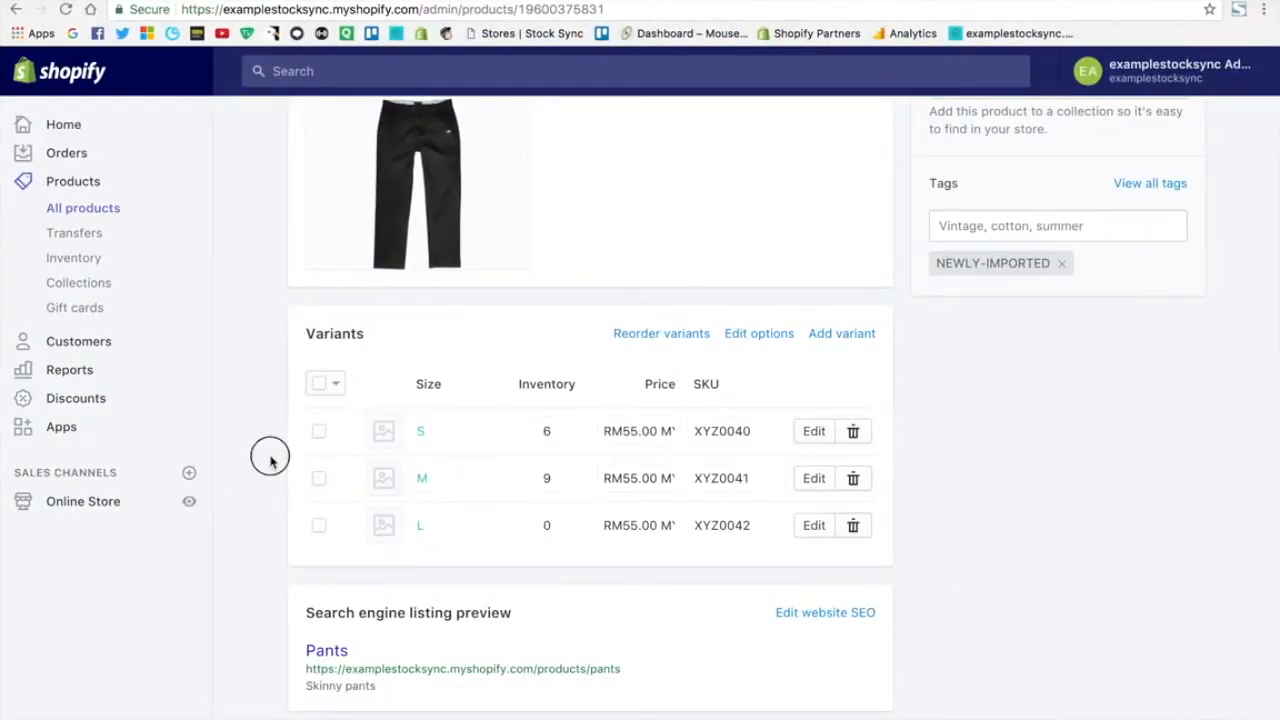
- Go back to the Shopify product list and check the vendor of the Shirt product
left_click(97, 186)
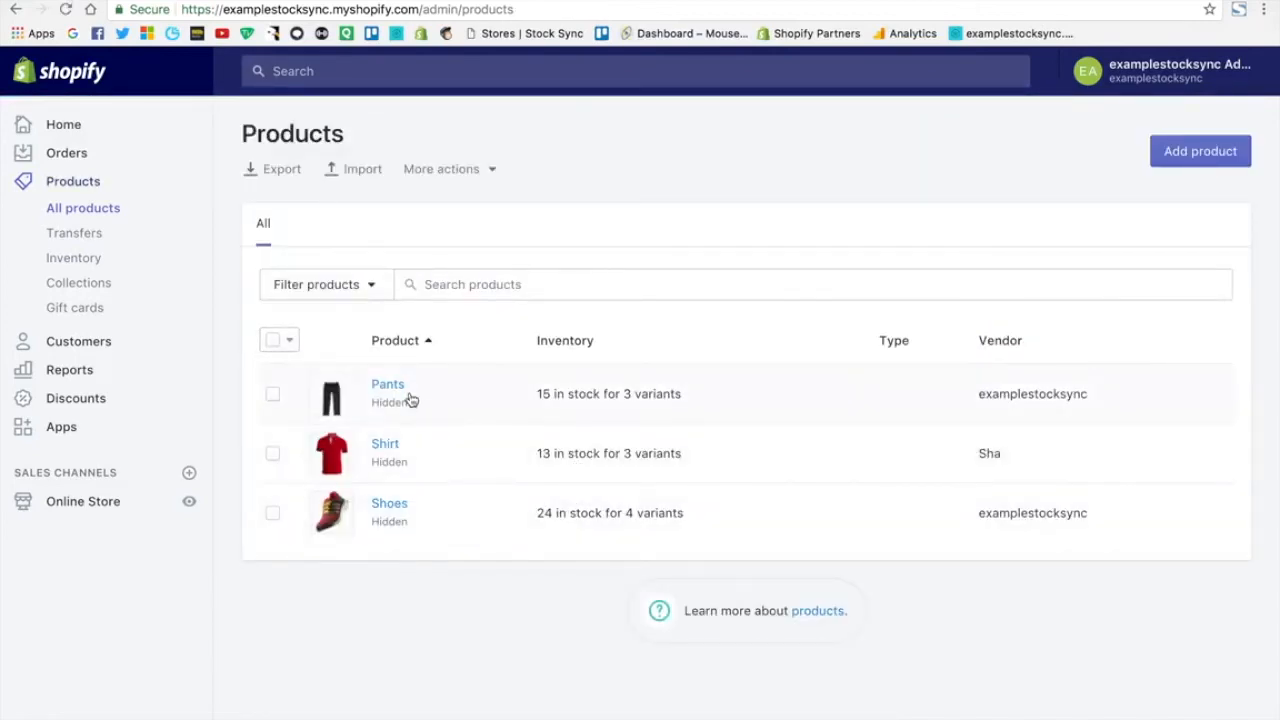
left_click_drag(984, 454, 1007, 452)
left_click(1007, 452)
- Switch to Stock Sync and create a new feed that updates existing products
key("ctrl+Tab")
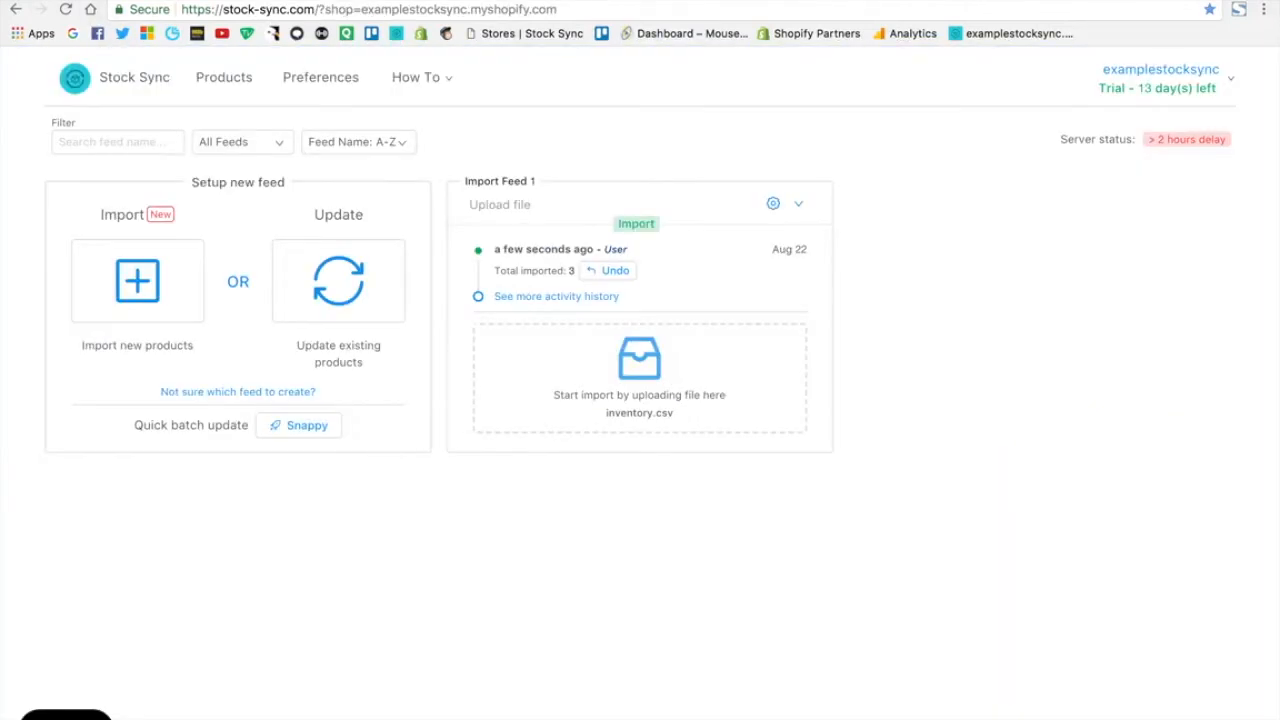
left_click(324, 279)
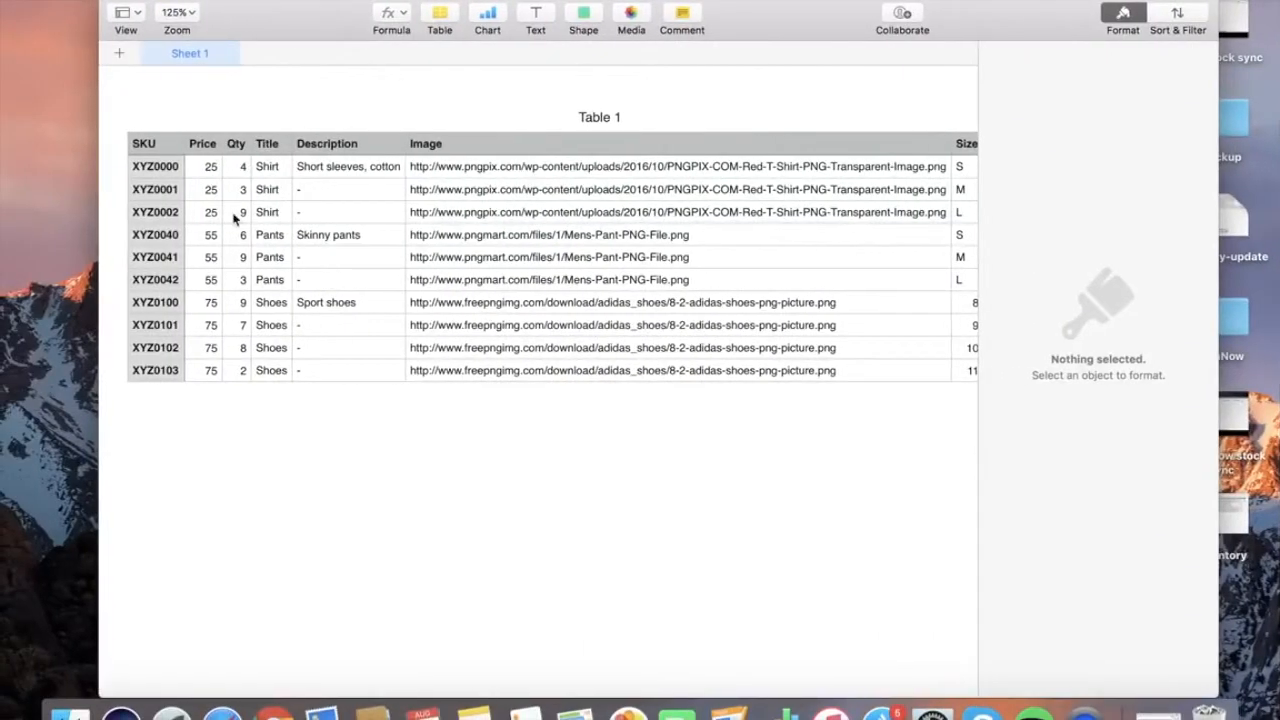
- Close the inventory spreadsheet, open inventory-update from the desktop, examine its Qty column, and return to the browser
left_click(117, 4)
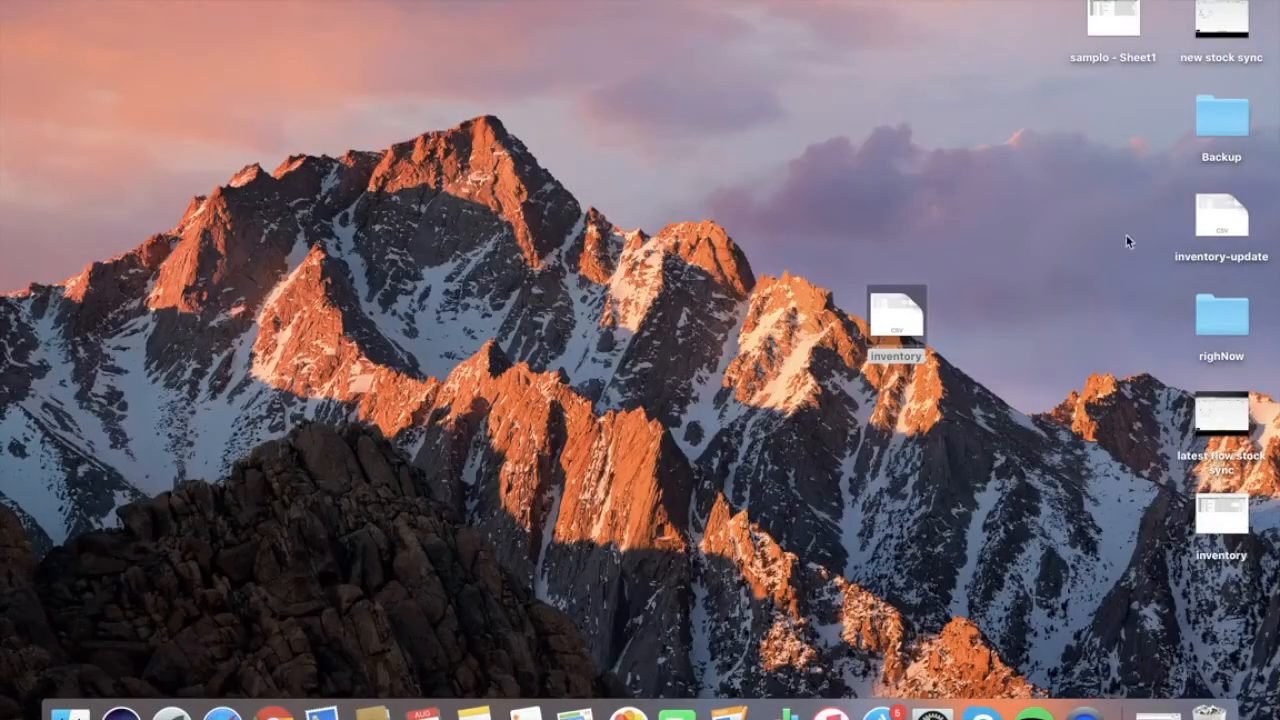
double_click(1225, 218)
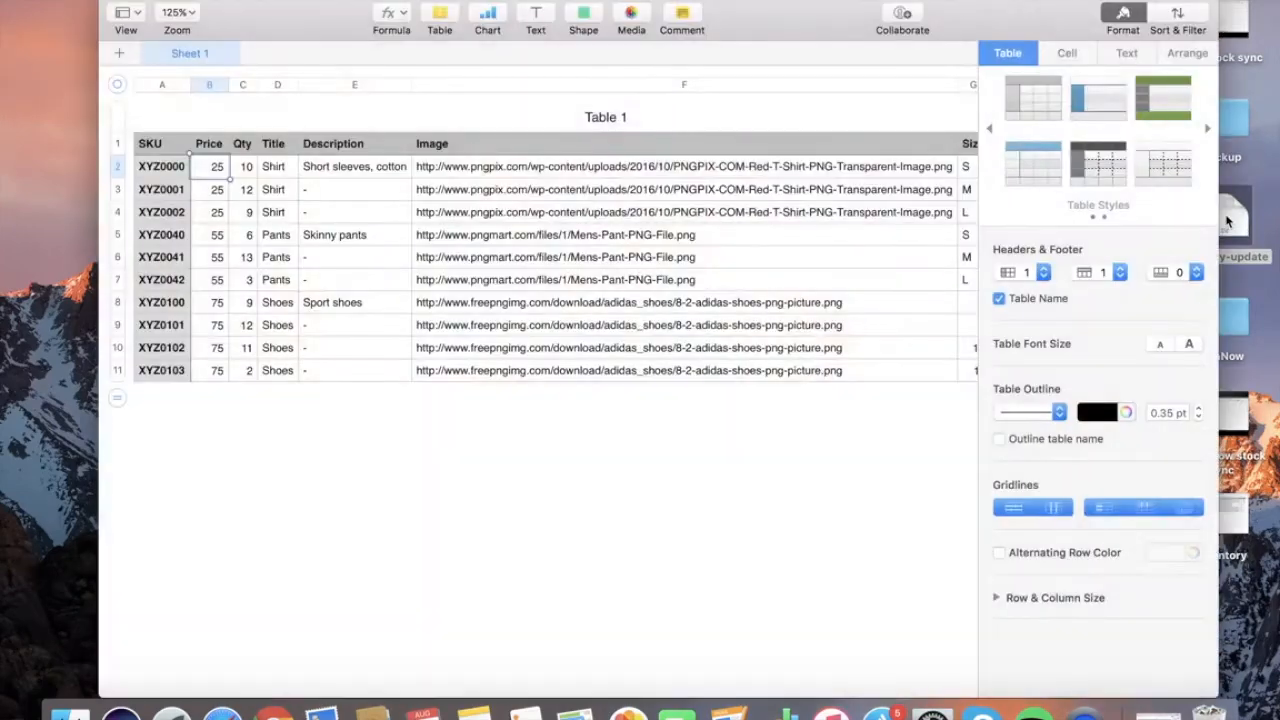
scroll(747, 407, "right", 5)
scroll(747, 407, "left", 4)
scroll(747, 407, "left", 1)
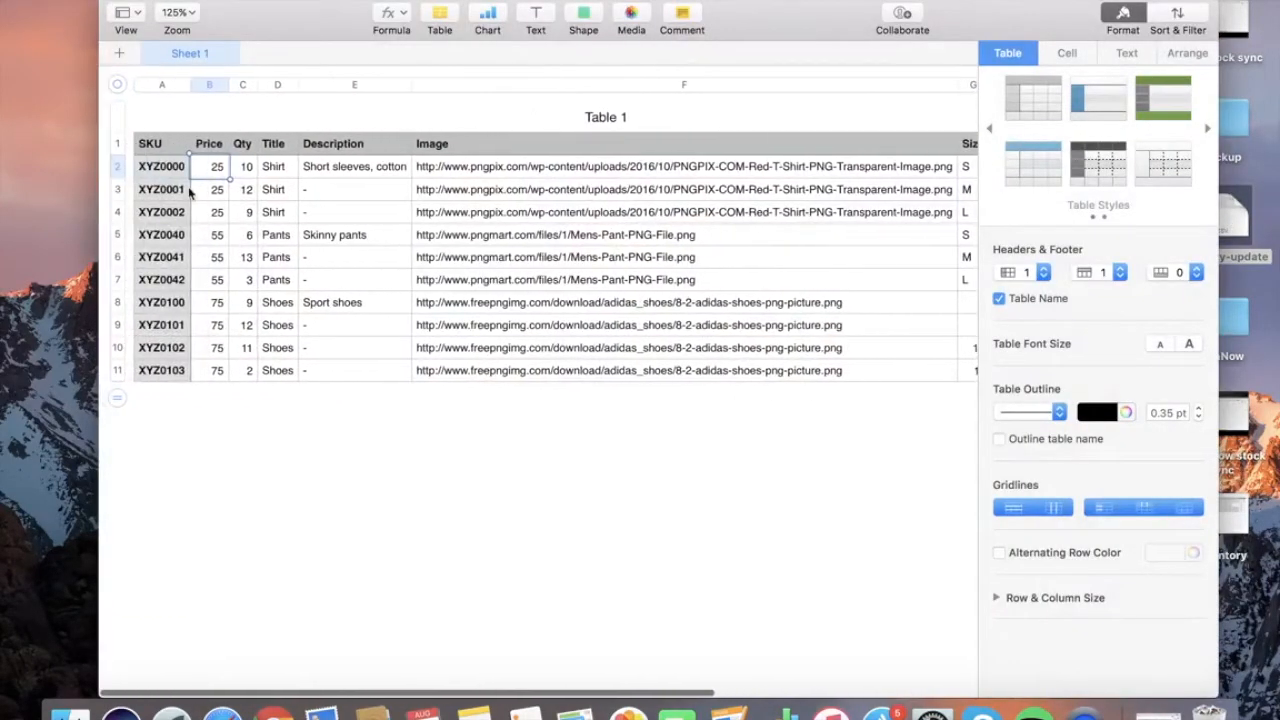
left_click(242, 170)
left_click_drag(248, 370, 256, 200)
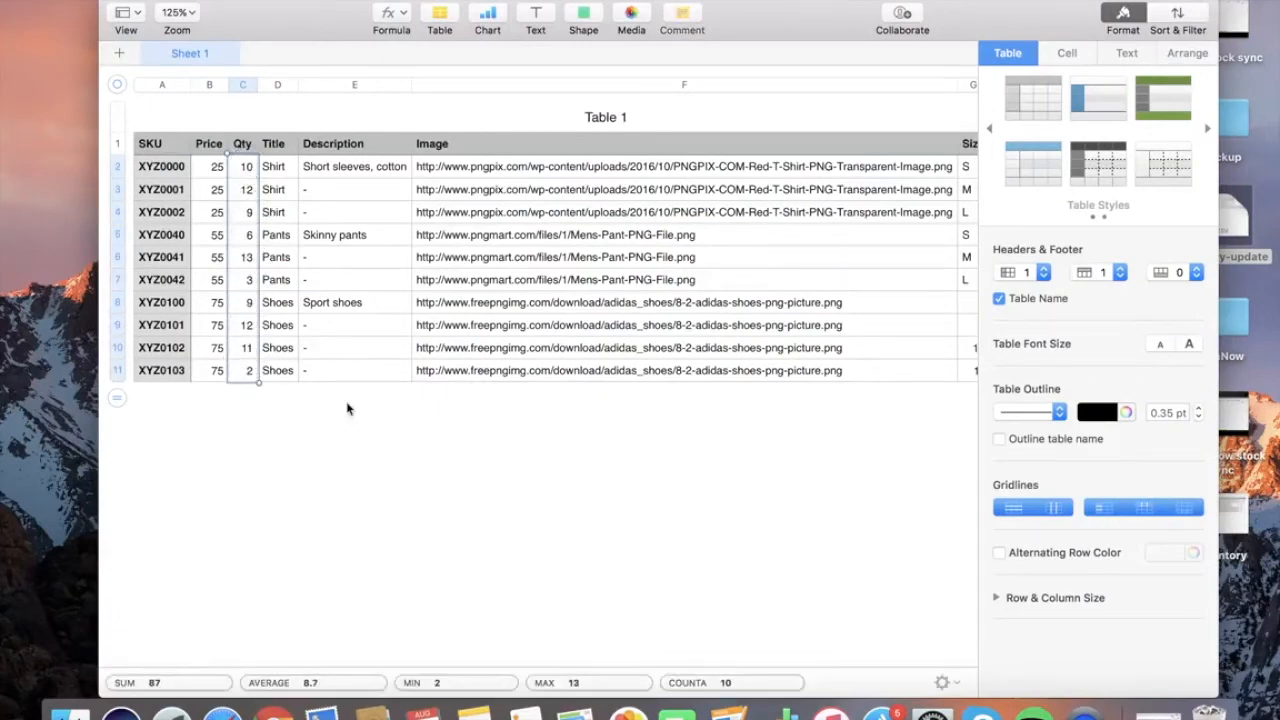
left_click(391, 490)
key("ctrl+Right")
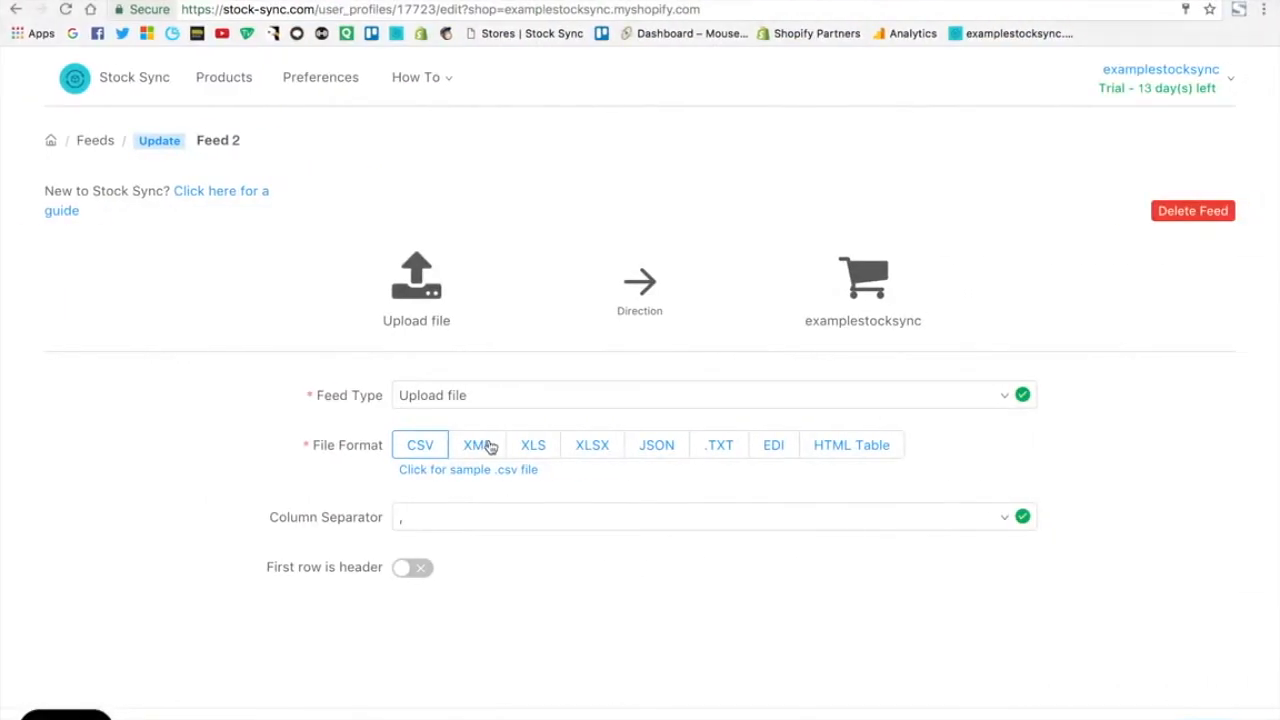
- Set Feed 2's type to Upload file, mark the first row as header, and save the connection settings
left_click(441, 398)
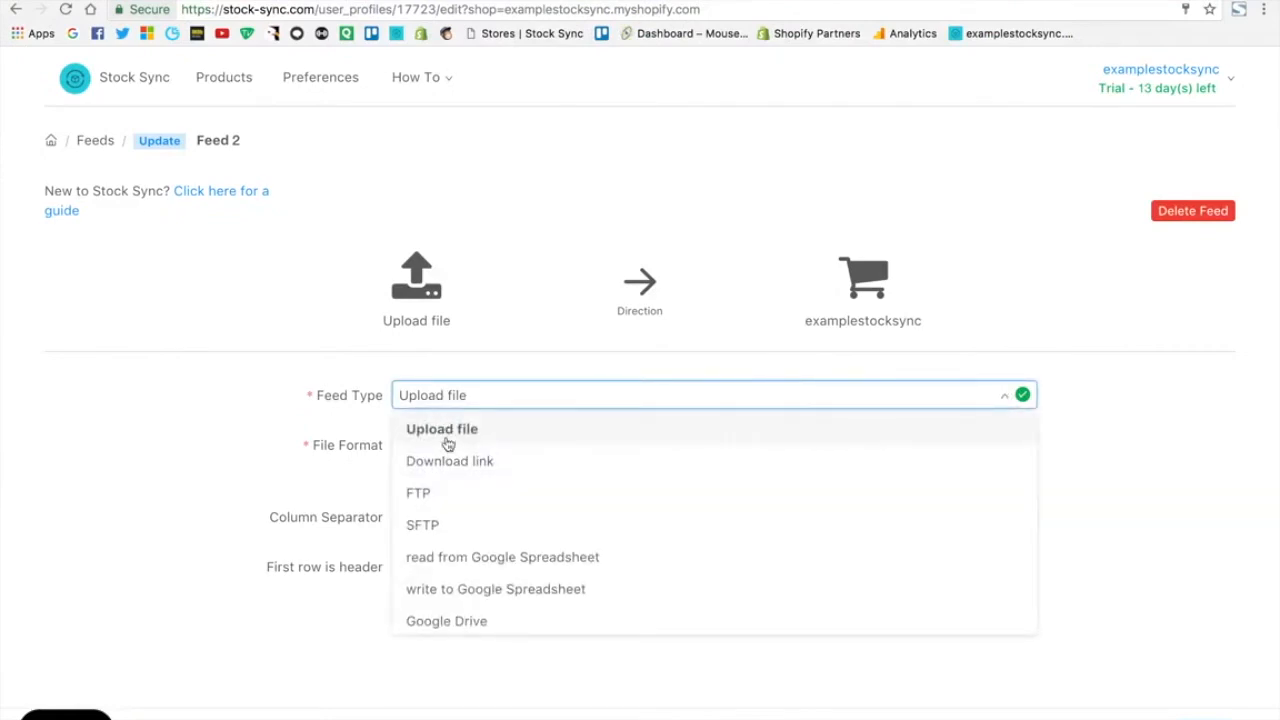
scroll(453, 584, "down", 3)
scroll(440, 560, "down", 2)
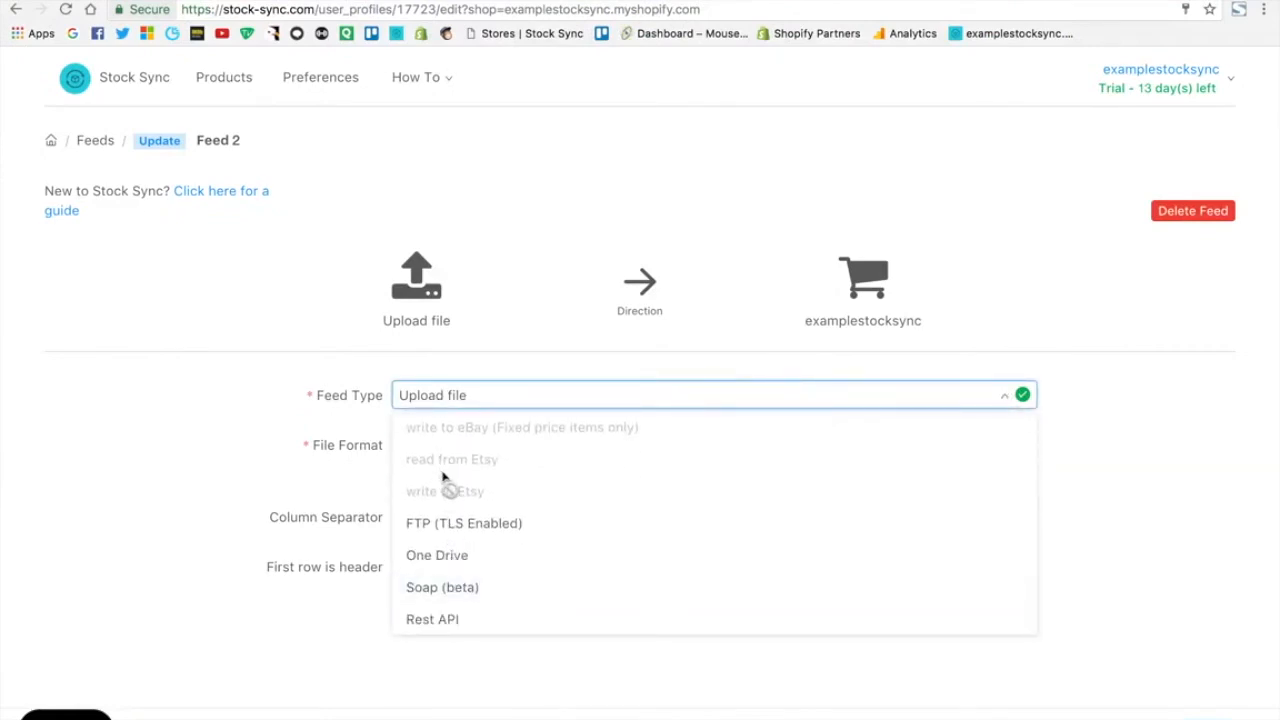
scroll(446, 486, "up", 5)
left_click(432, 428)
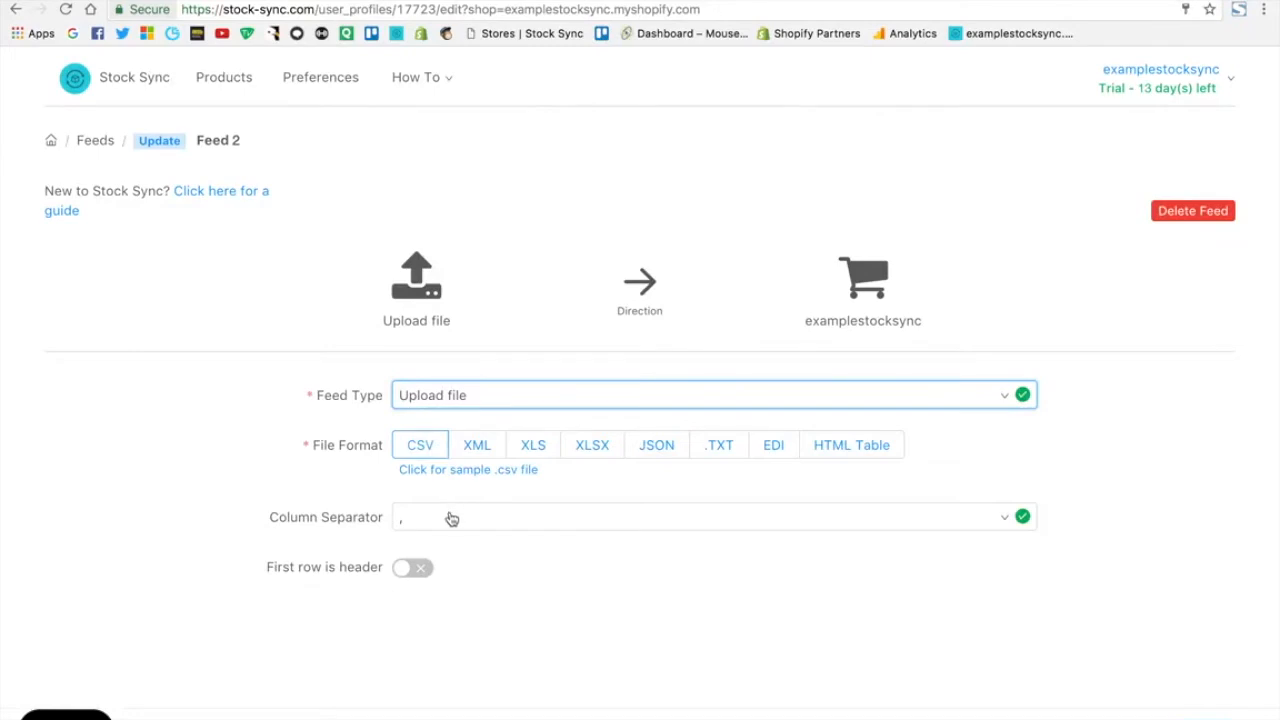
left_click(418, 566)
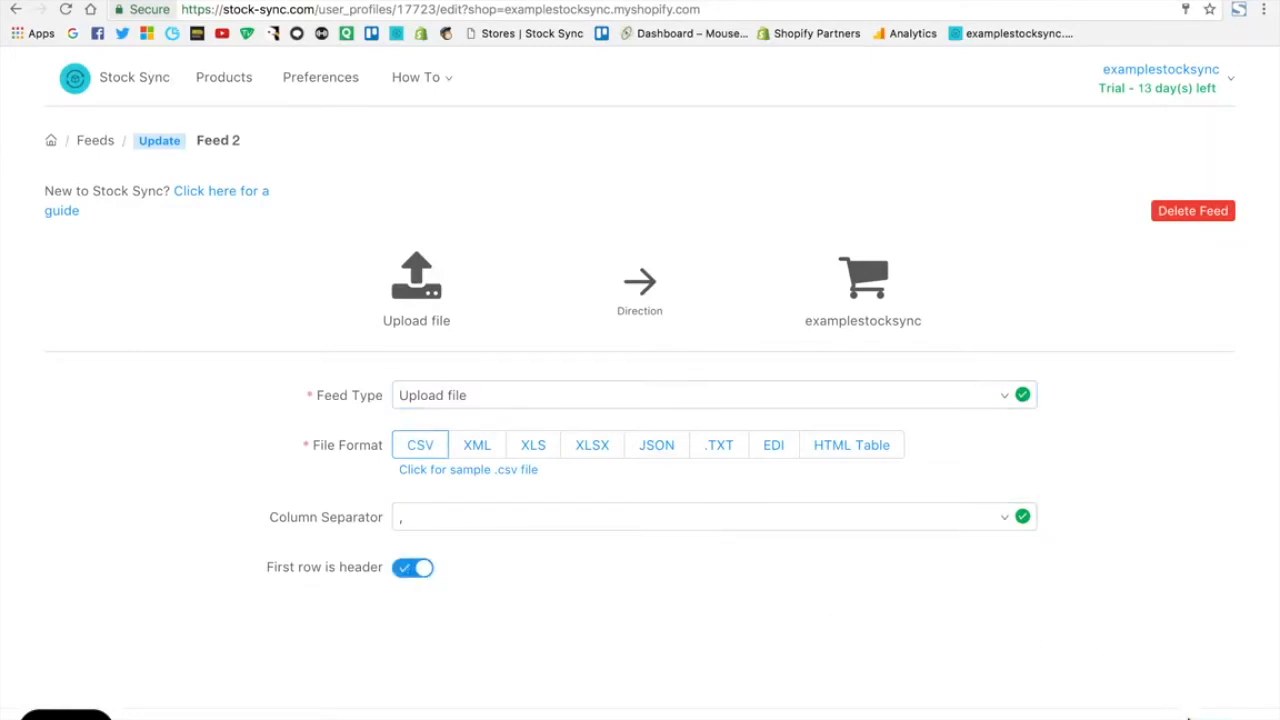
- Upload inventory-update.csv as the sample feed file for guided field mapping
left_click(587, 378)
left_click(498, 270)
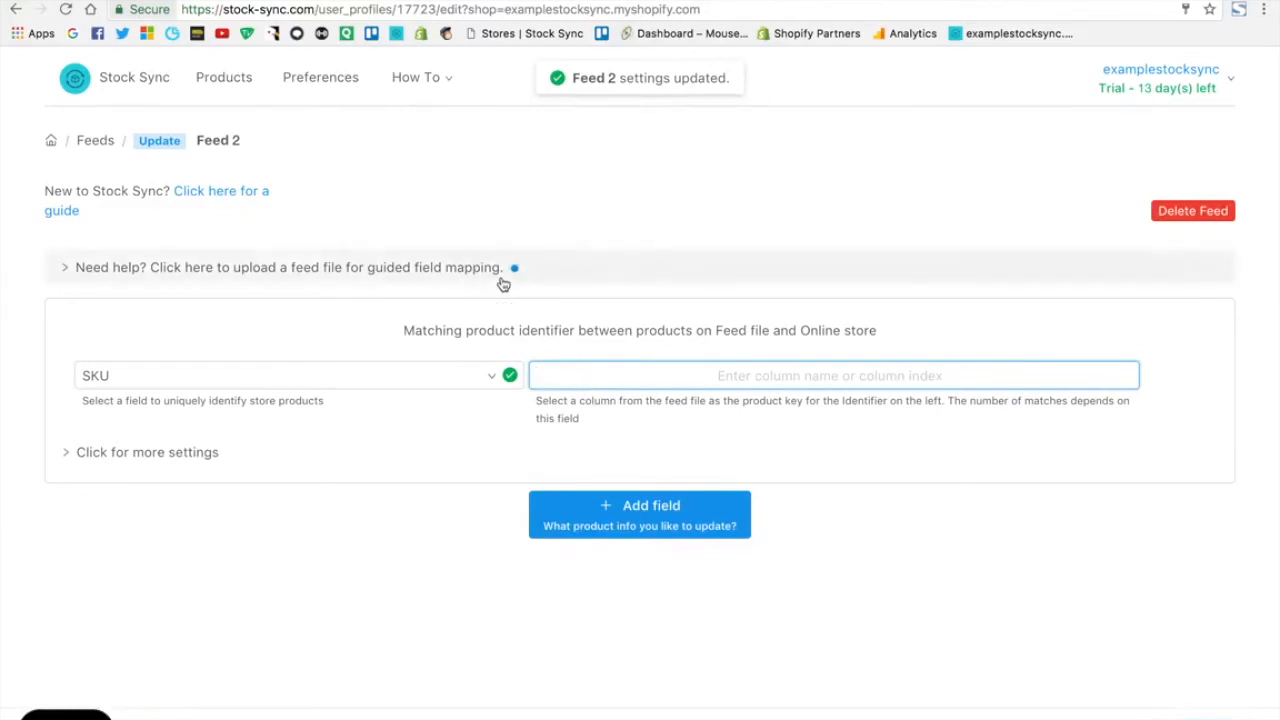
left_click(565, 340)
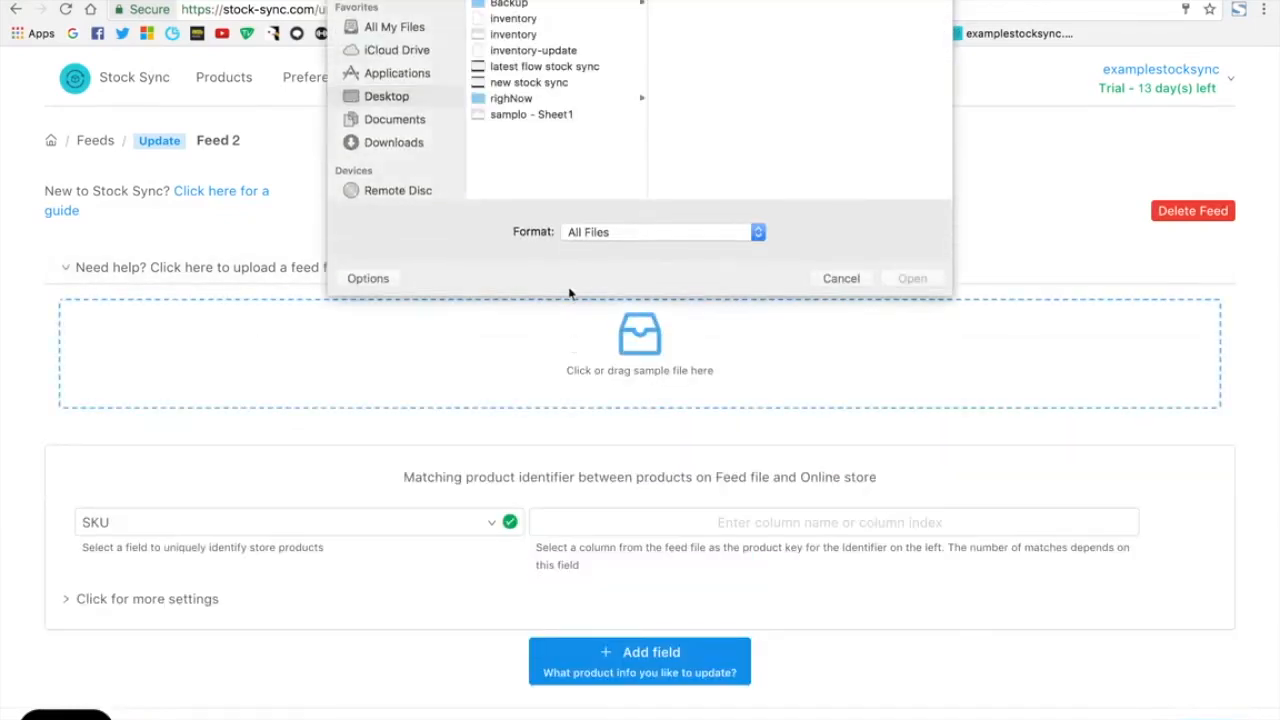
double_click(540, 129)
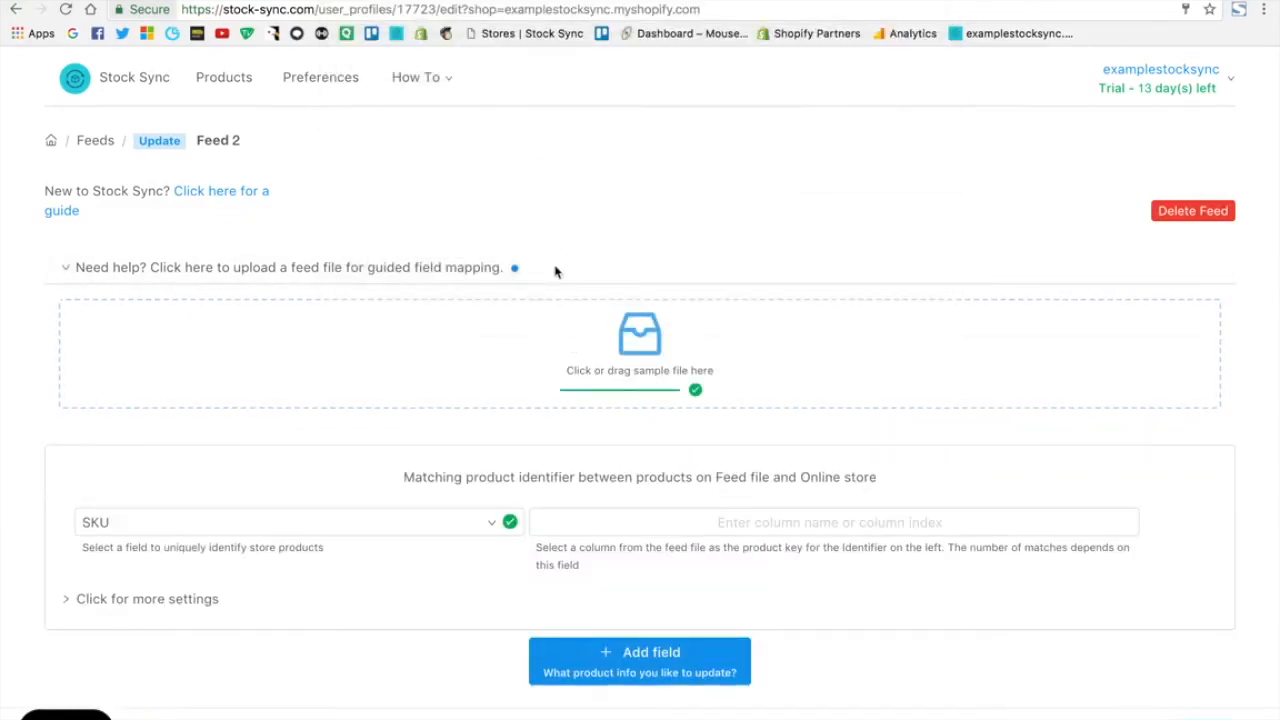
- Match the SKU product identifier to the SKU column of the feed file
scroll(609, 424, "down", 1)
left_click(619, 505)
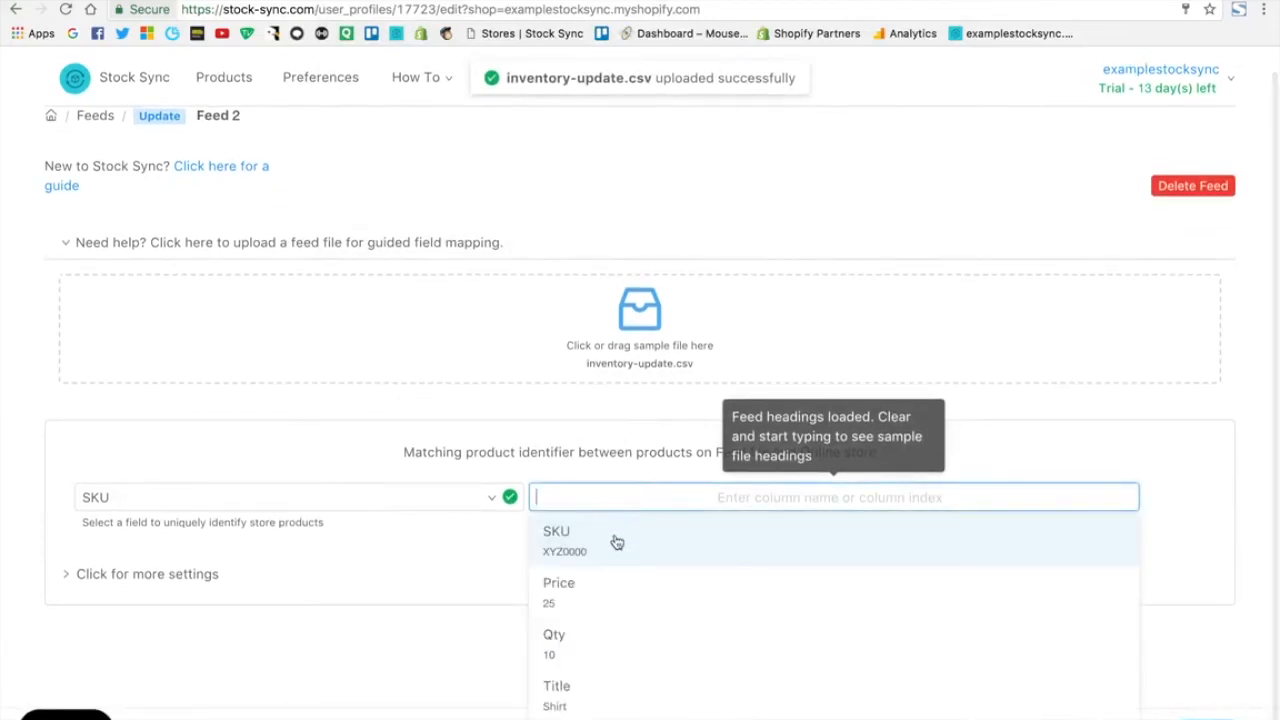
type("SKU")
scroll(541, 567, "down", 1)
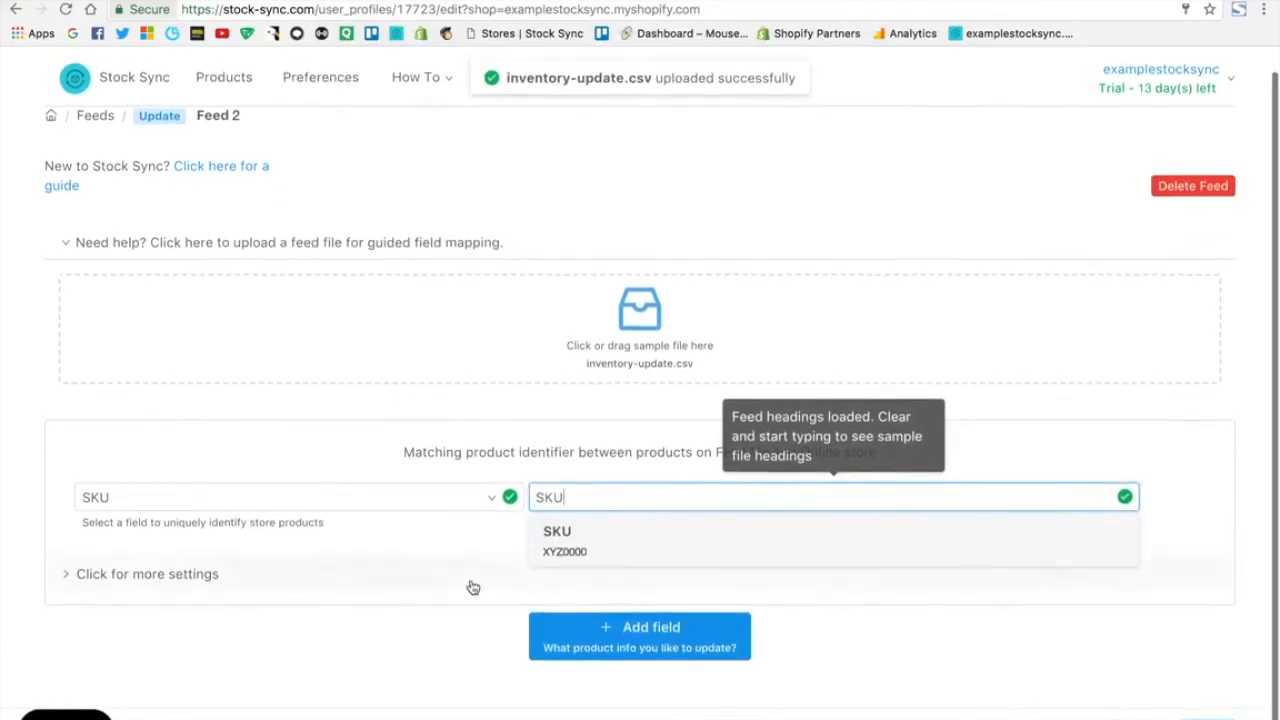
- Add a Quantity store field and map it to the Qty column
left_click(545, 638)
left_click(443, 642)
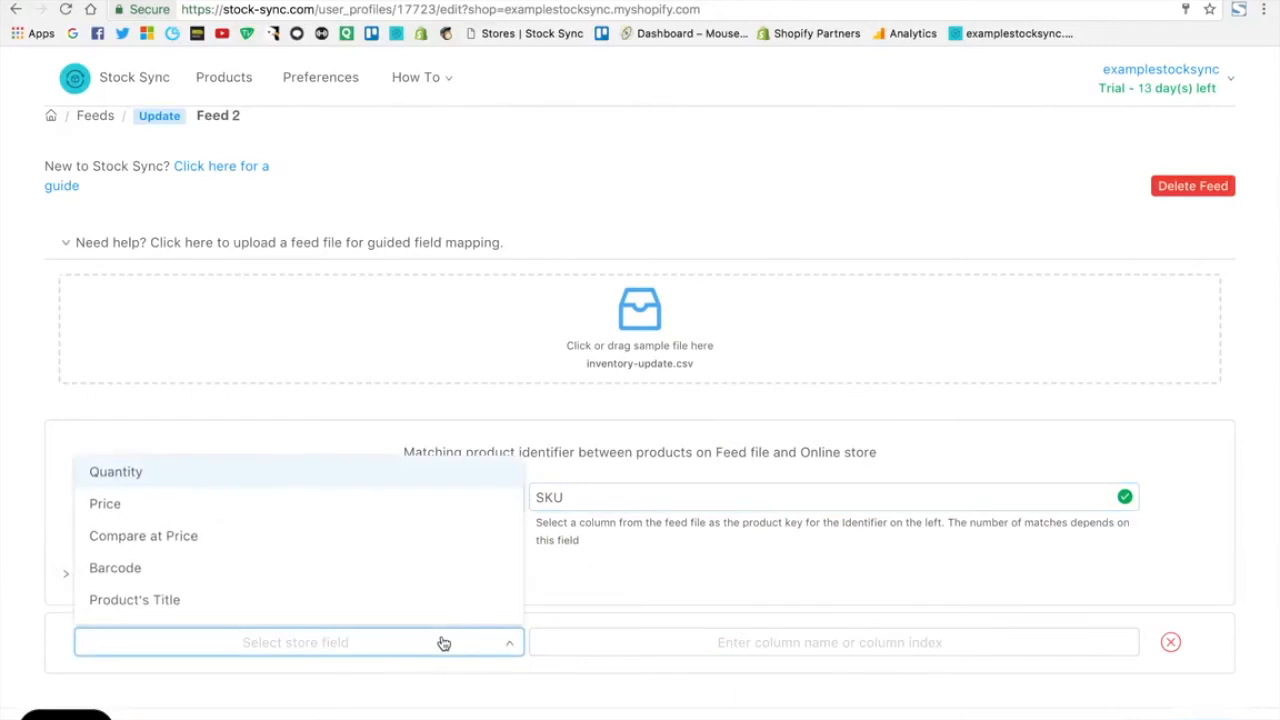
left_click(349, 485)
left_click(616, 640)
scroll(617, 637, "down", 3)
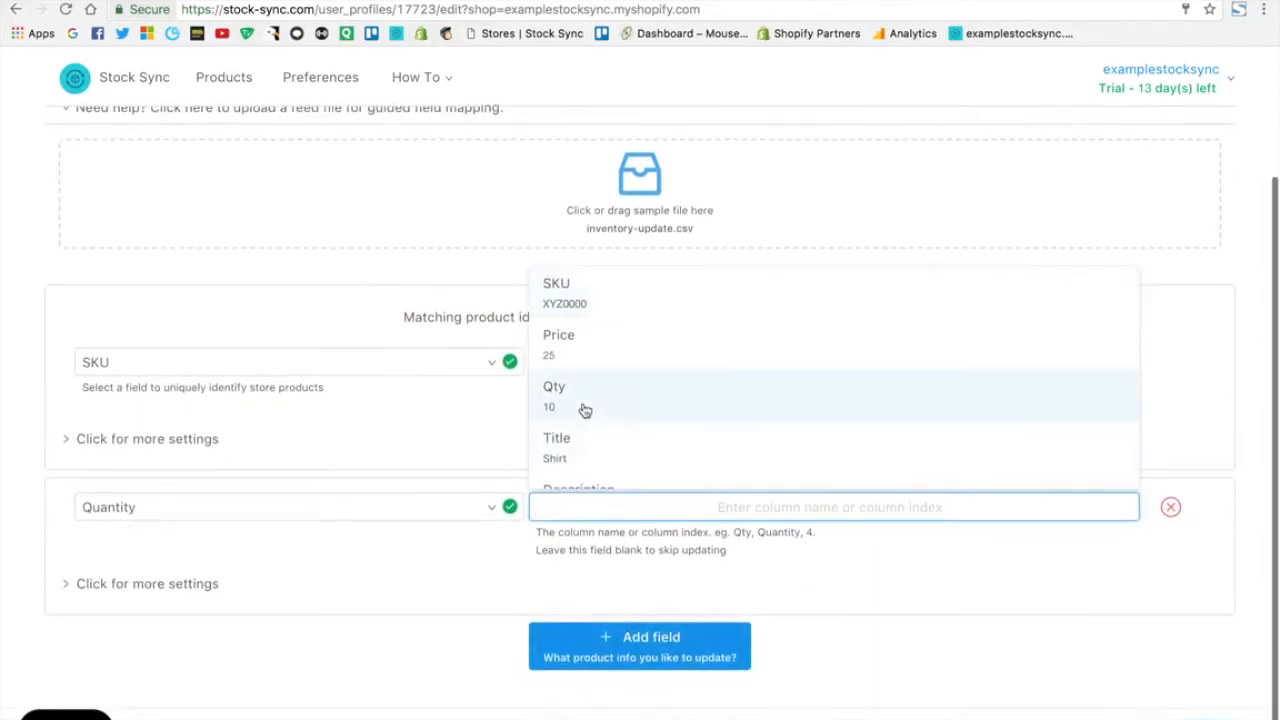
left_click(585, 409)
- Add a rule to the update feed's Quantity field that converts feed quantities less than 4 to 0
left_click(514, 594)
scroll(512, 594, "down", 4)
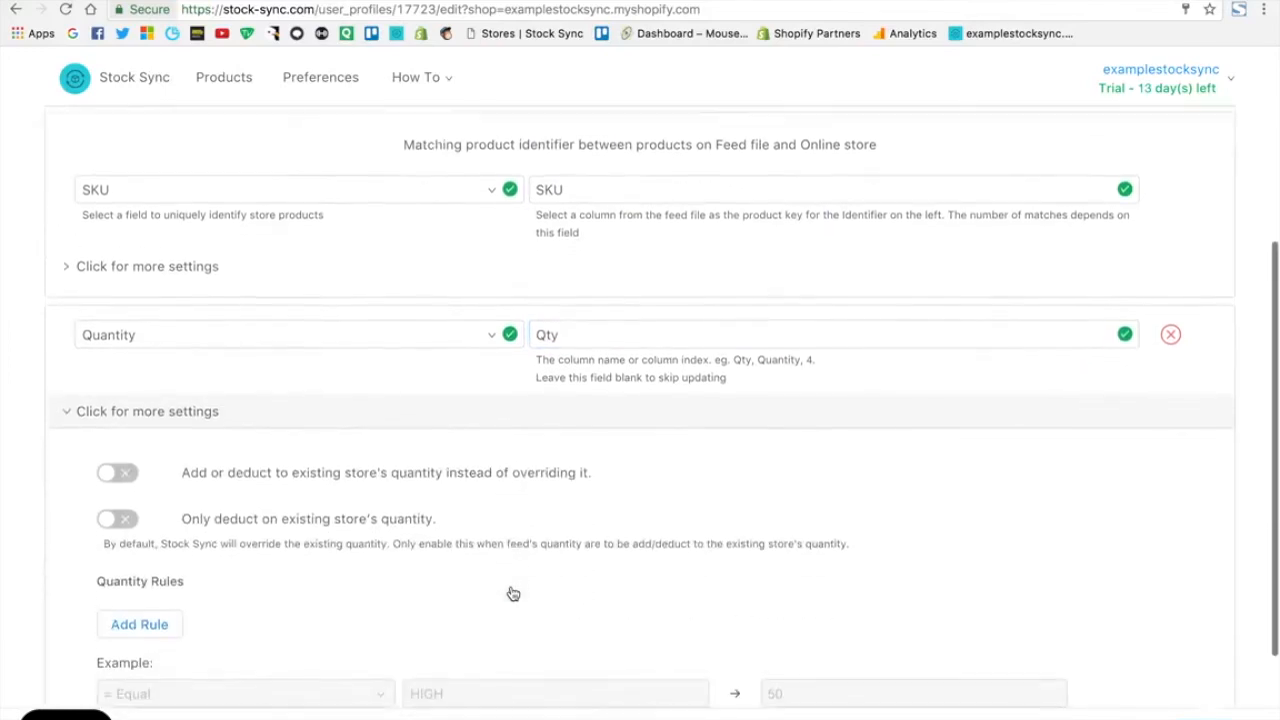
scroll(511, 593, "down", 2)
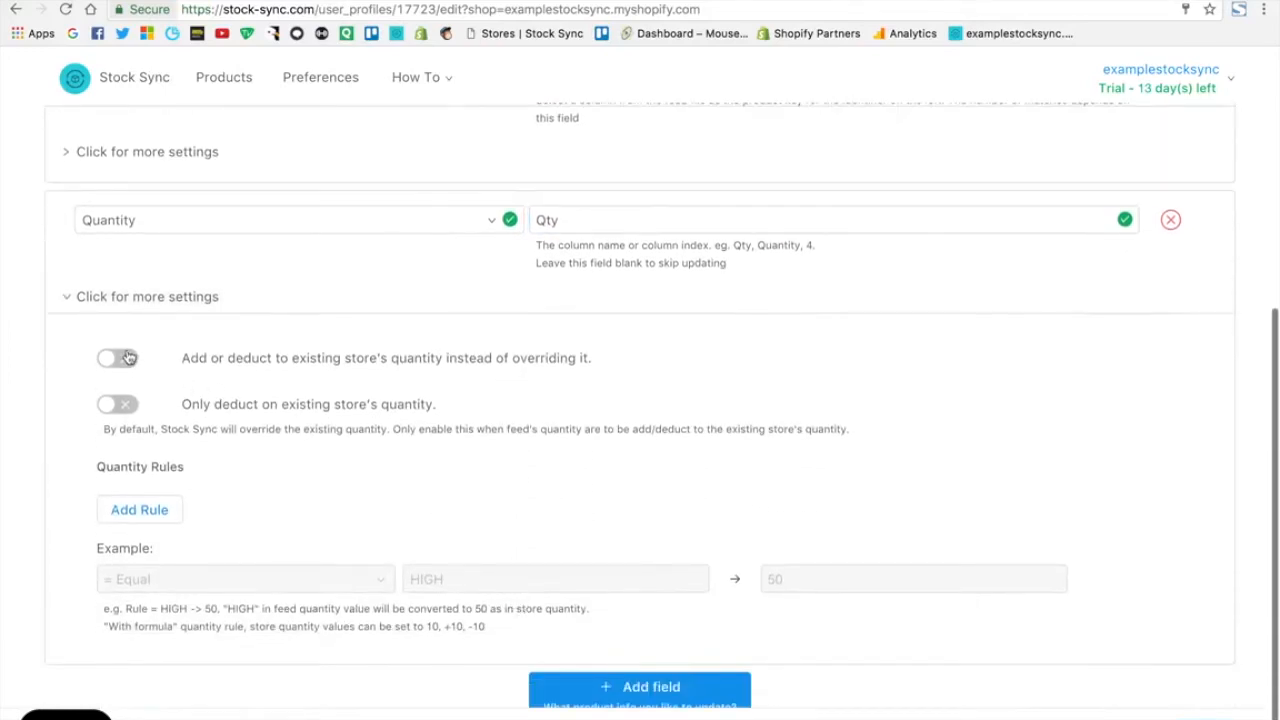
left_click(128, 357)
left_click(126, 358)
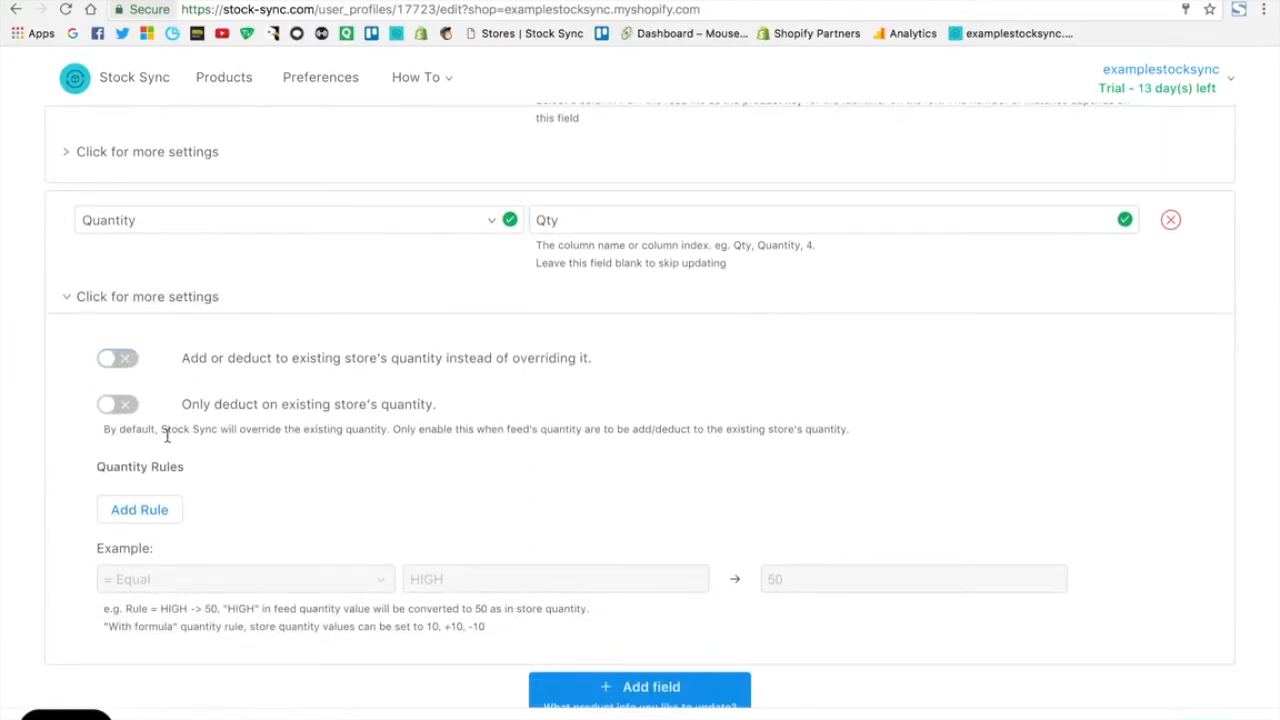
left_click(166, 507)
left_click(165, 505)
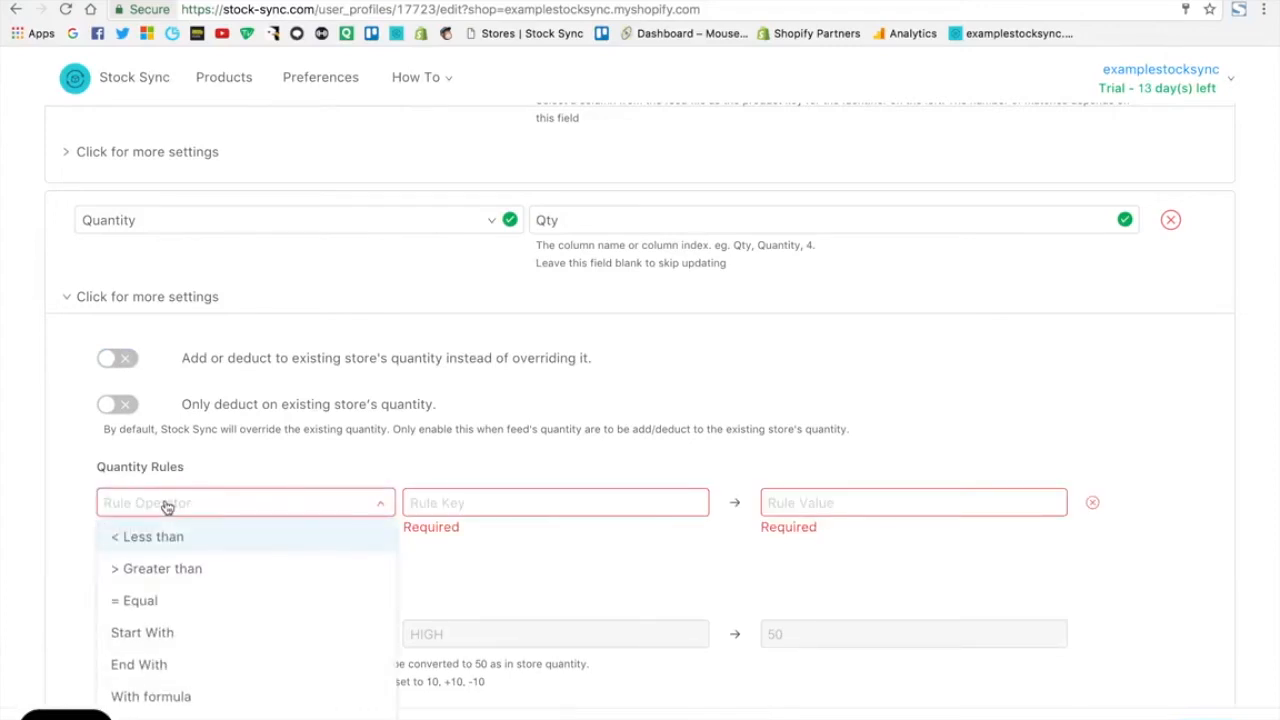
left_click(175, 540)
left_click(420, 500)
type("4")
left_click(780, 506)
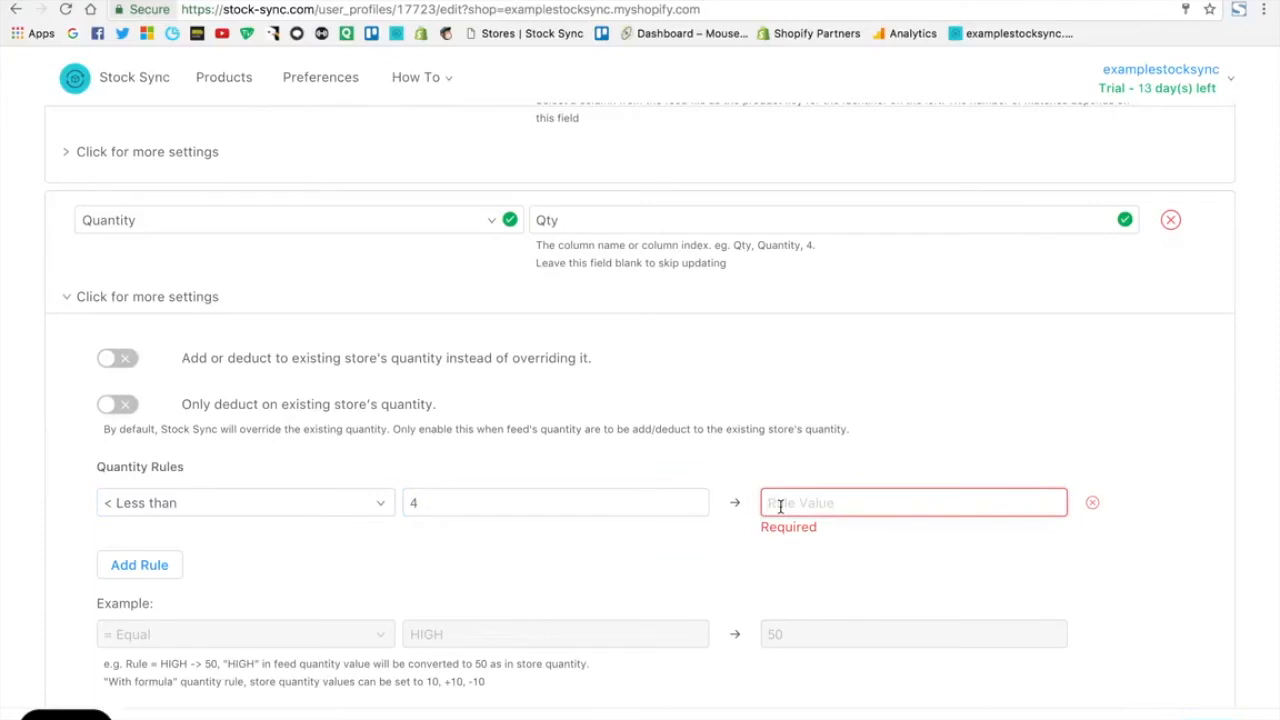
type("0")
- Add a Vendor store field to the update feed and map it to the Vendor column of the feed file
scroll(701, 591, "down", 2)
left_click(698, 632)
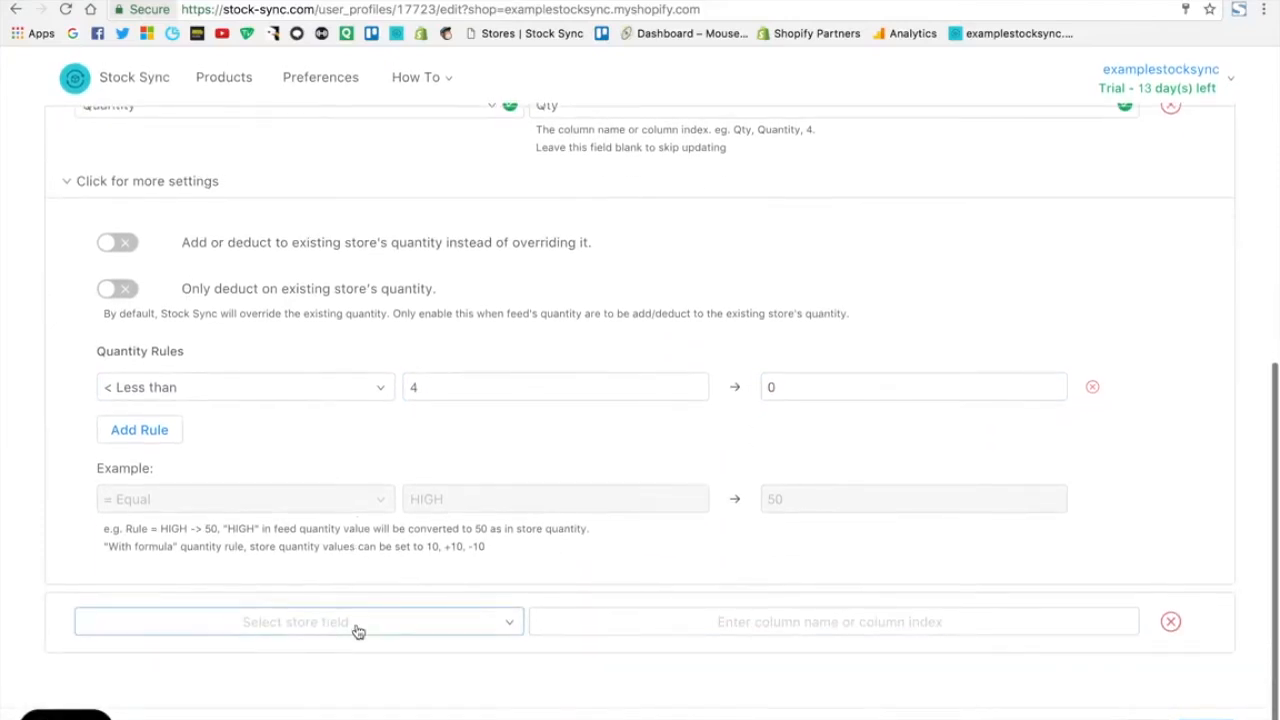
left_click(357, 631)
scroll(288, 531, "down", 2)
scroll(288, 530, "down", 2)
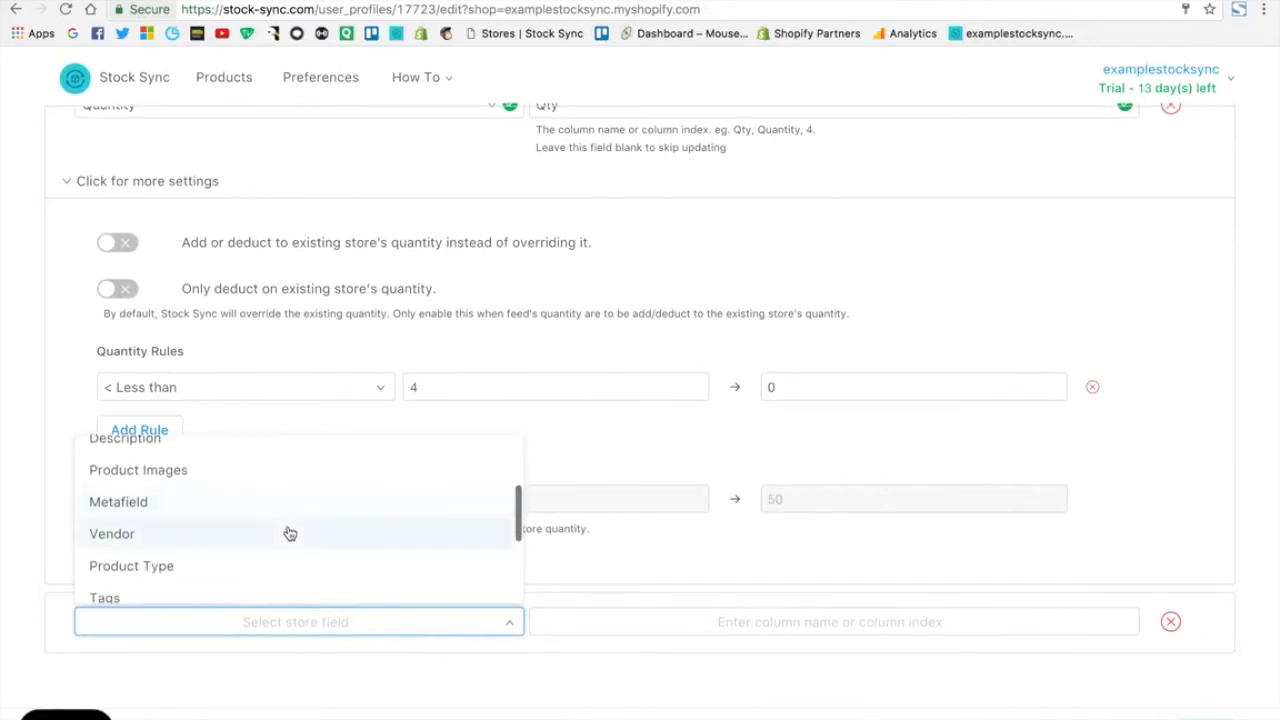
left_click(286, 531)
left_click(580, 623)
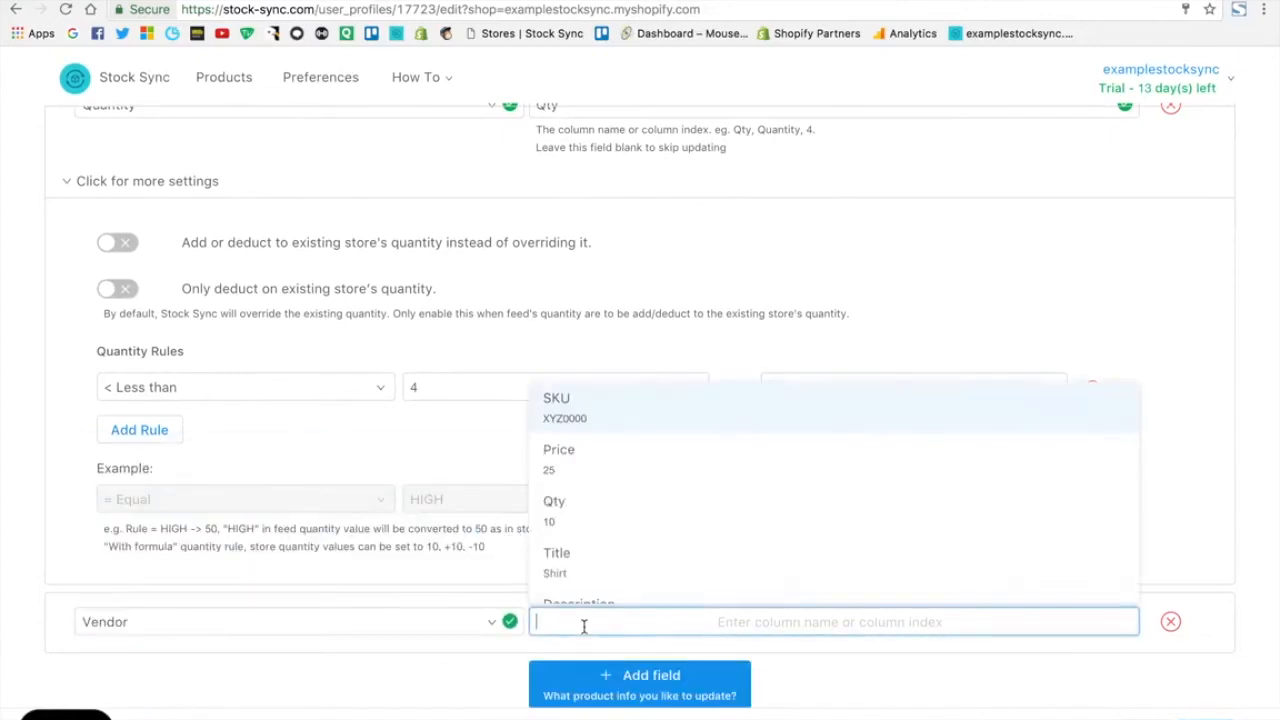
scroll(580, 530, "down", 5)
left_click(580, 535)
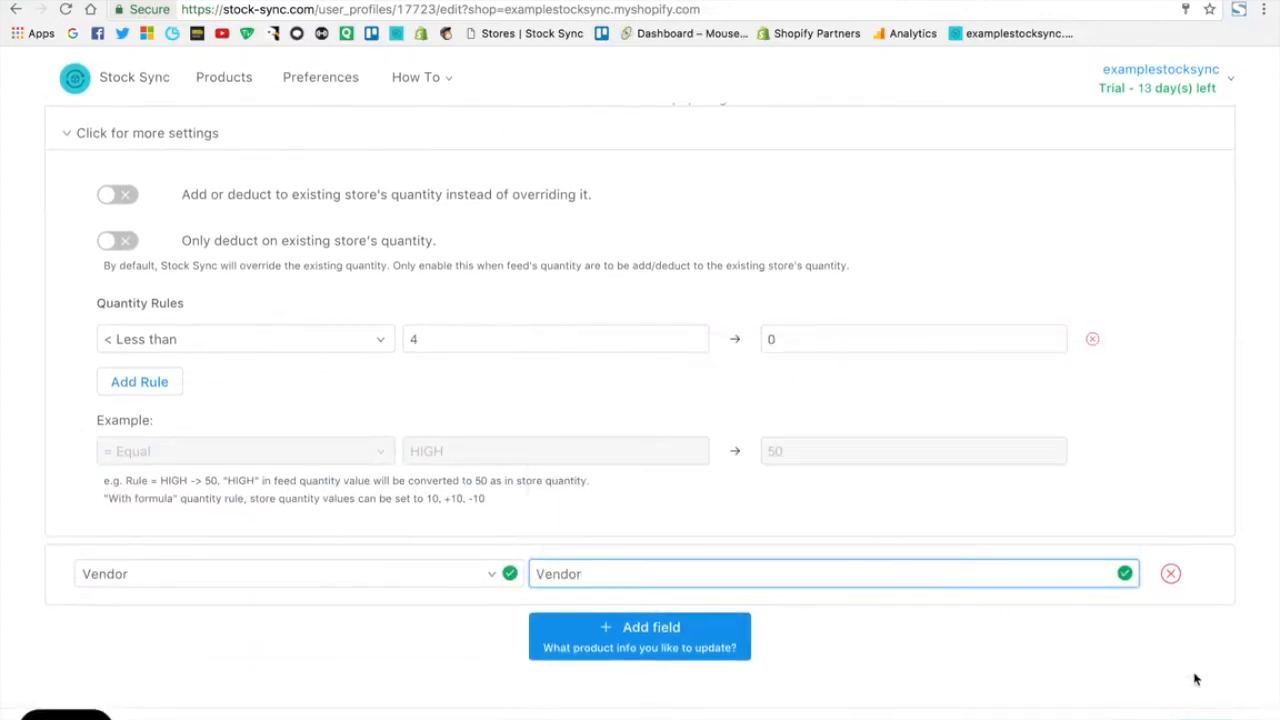
- Exclude the vendor Sha from the update feed in the Vendor Filter settings
scroll(815, 579, "down", 10)
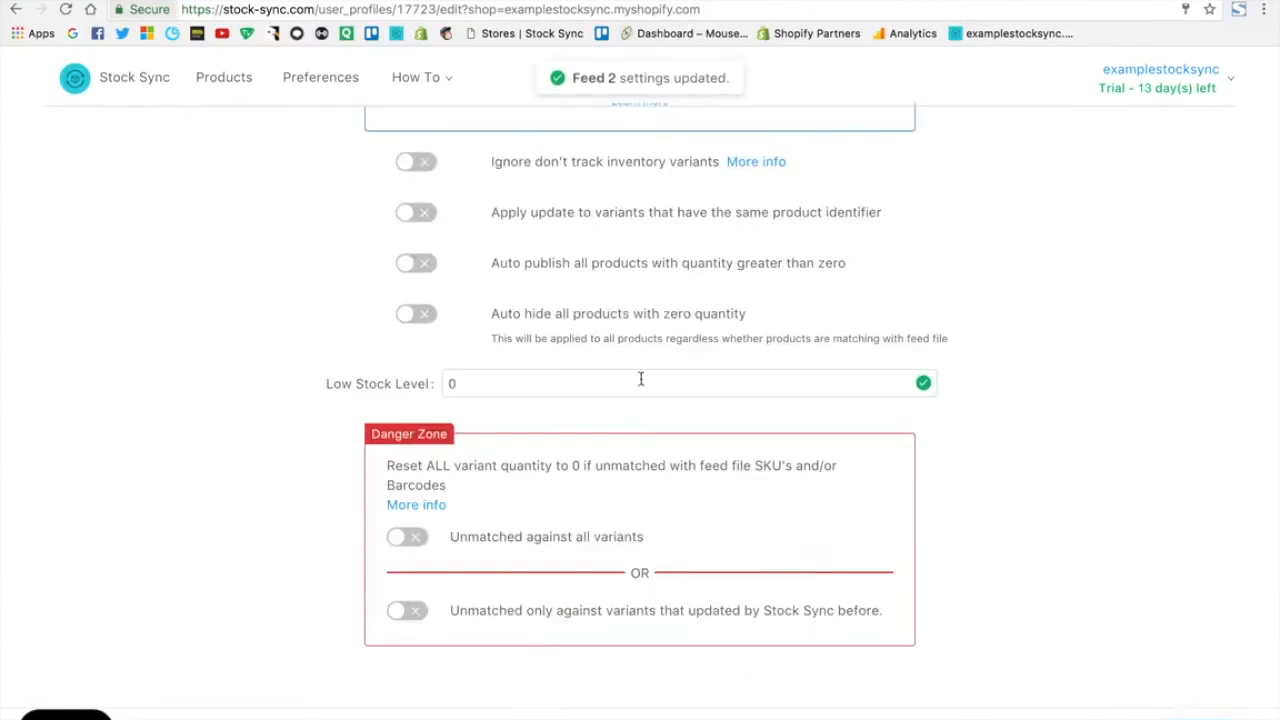
scroll(641, 379, "up", 4)
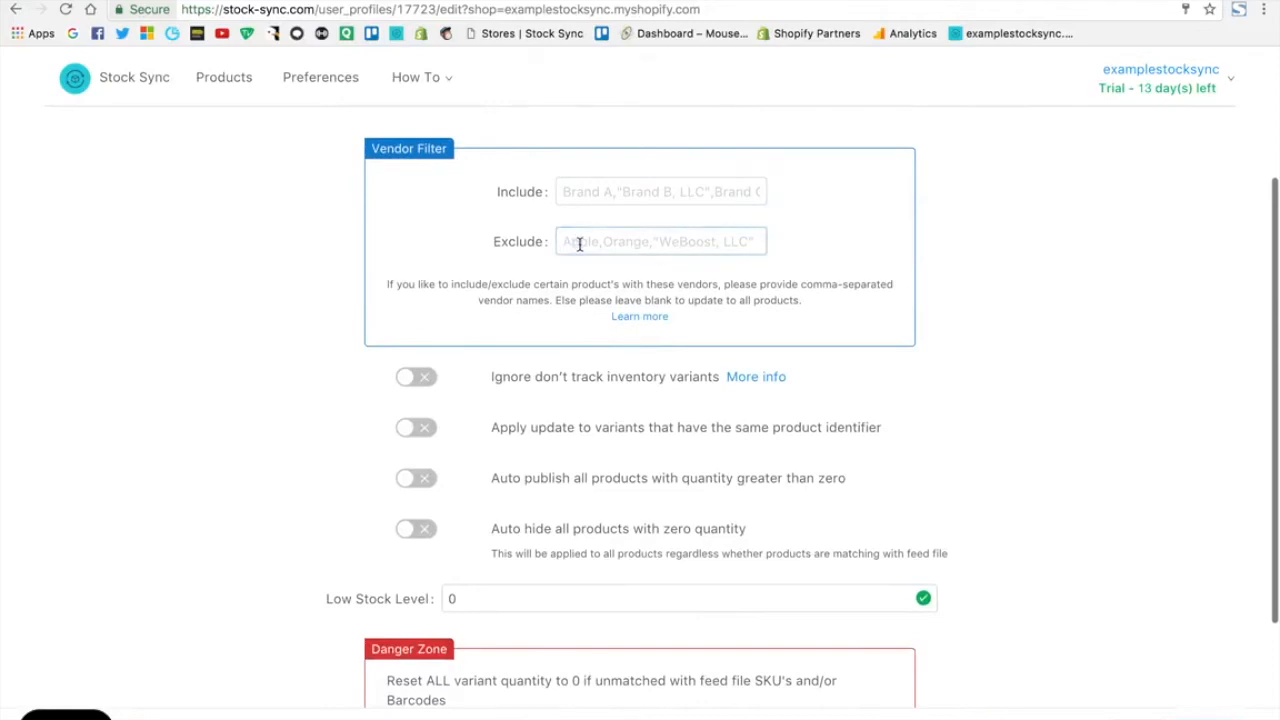
type("Sha")
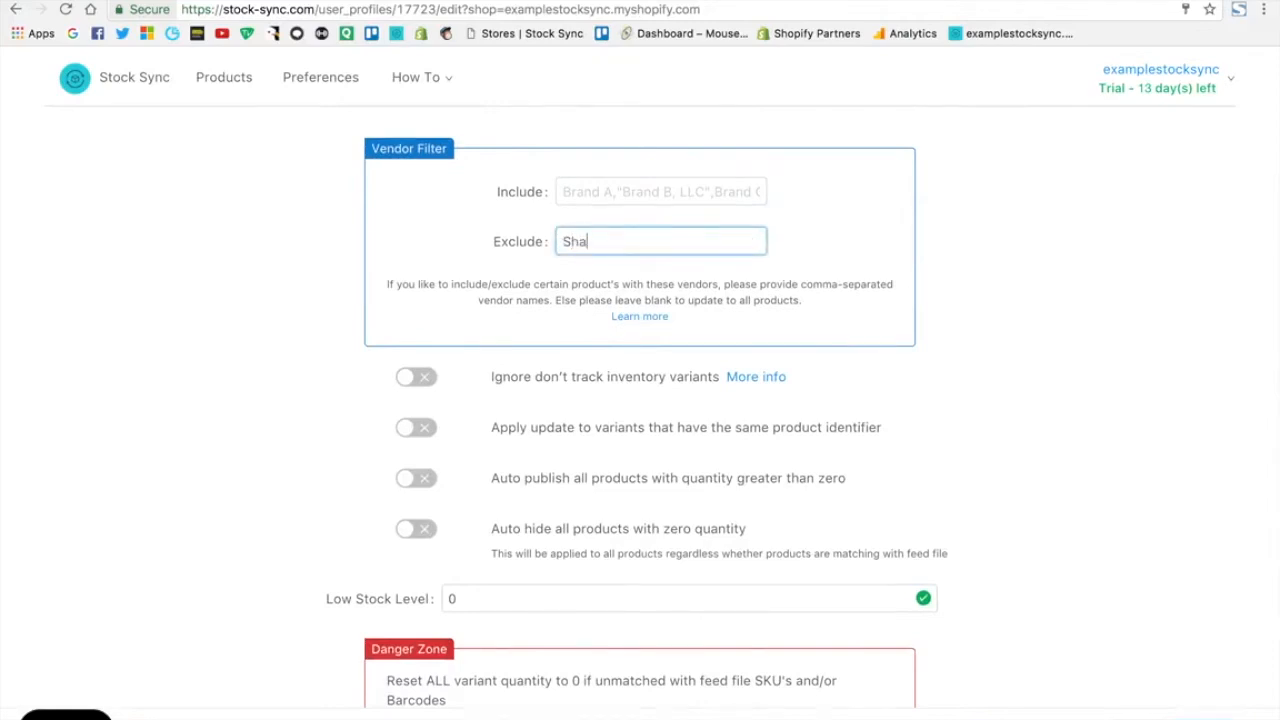
left_click_drag(604, 239, 539, 246)
left_click(539, 246)
scroll(797, 466, "down", 4)
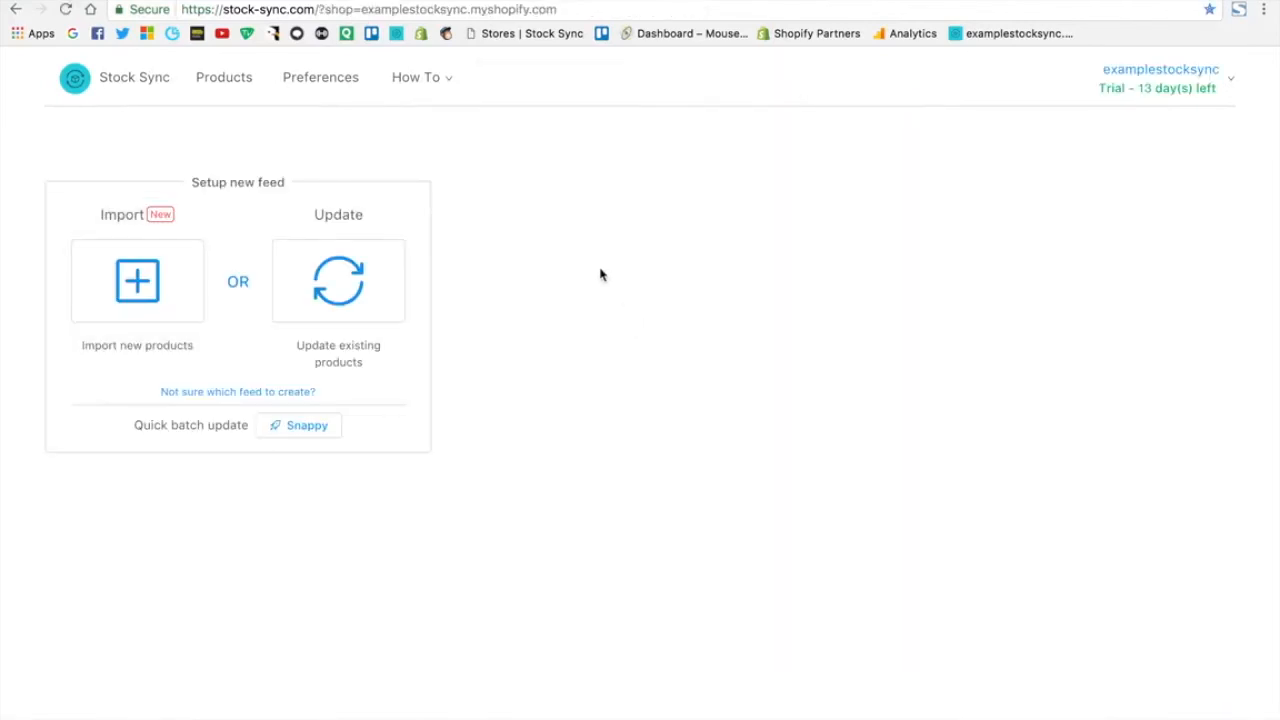
- Upload inventory-update.csv to Feed 2 to start the stock update
left_click(609, 315)
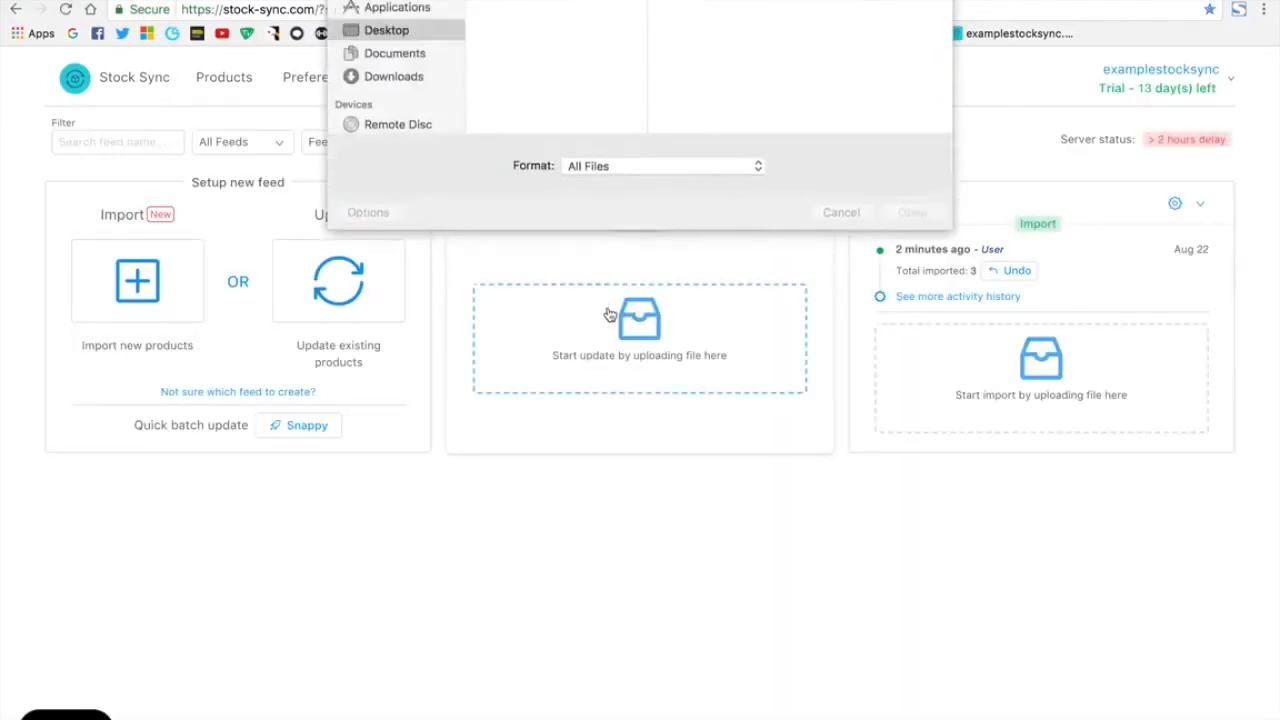
double_click(526, 52)
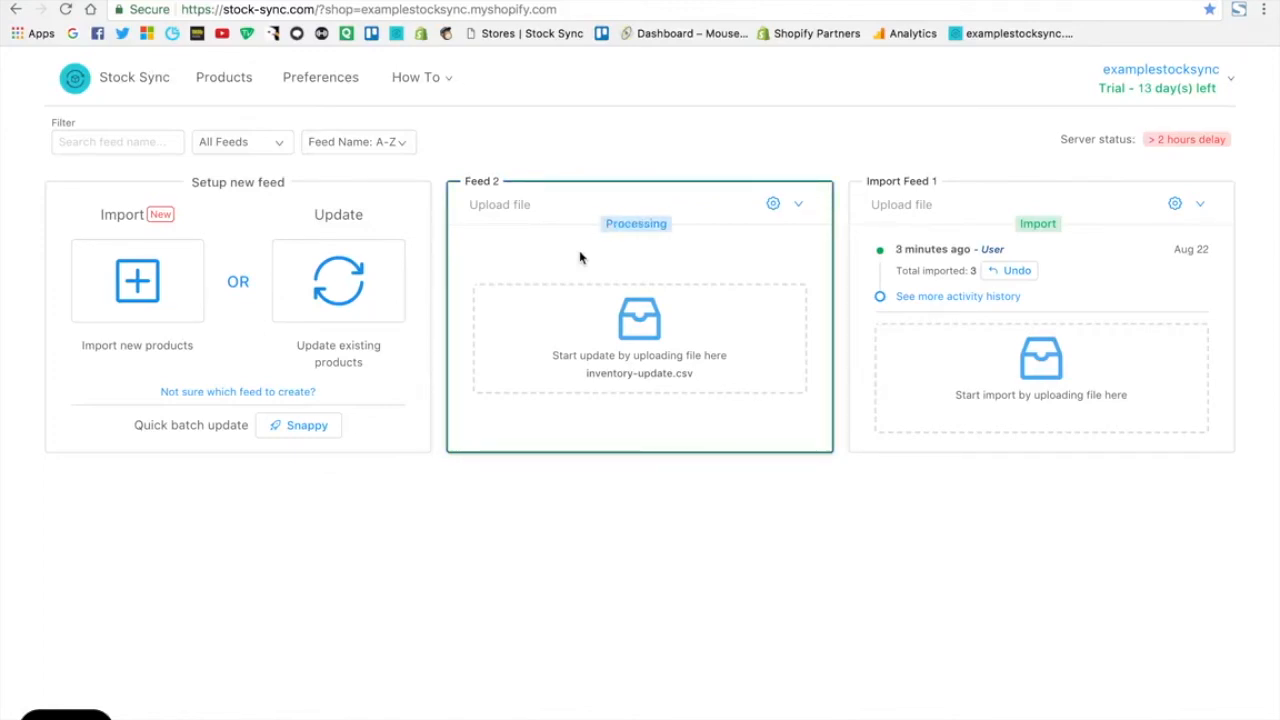
left_click_drag(585, 273, 563, 279)
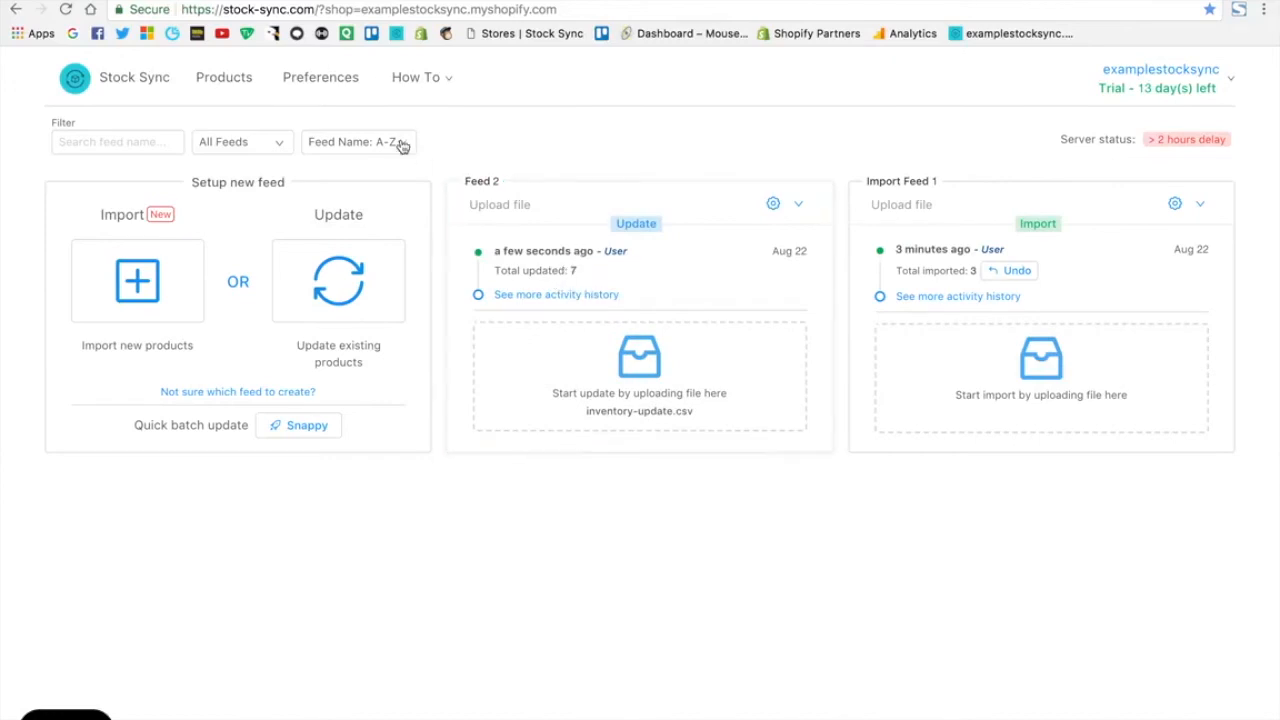
- Switch to the Shopify admin, reload the product list and compare the Pants variants' inventory with the Qty column of the update spreadsheet in Numbers
left_click(190, 2)
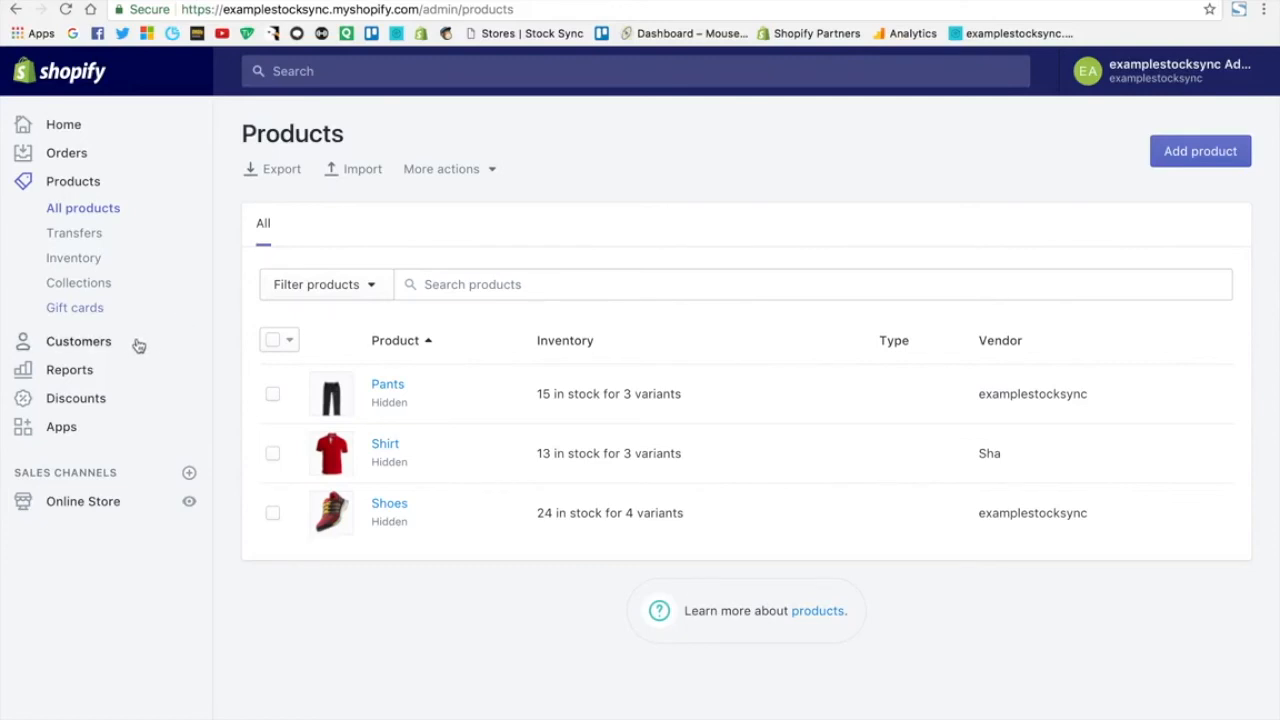
left_click(83, 186)
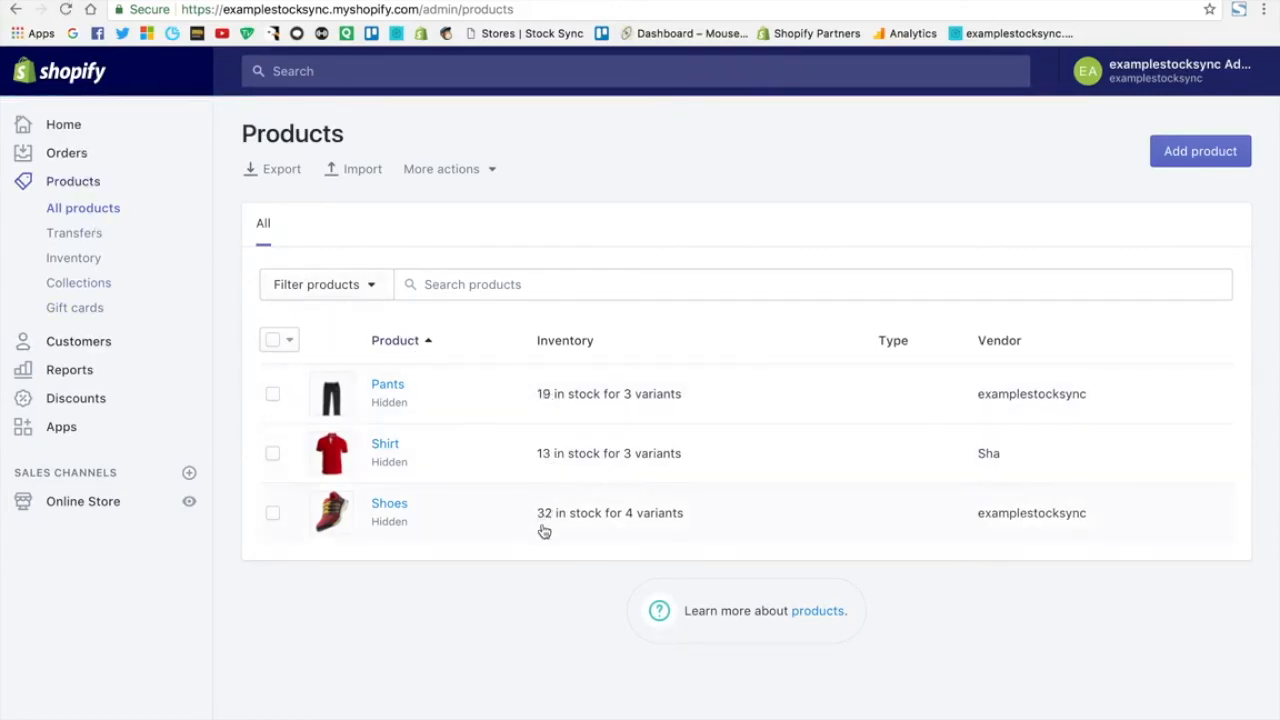
left_click(515, 404)
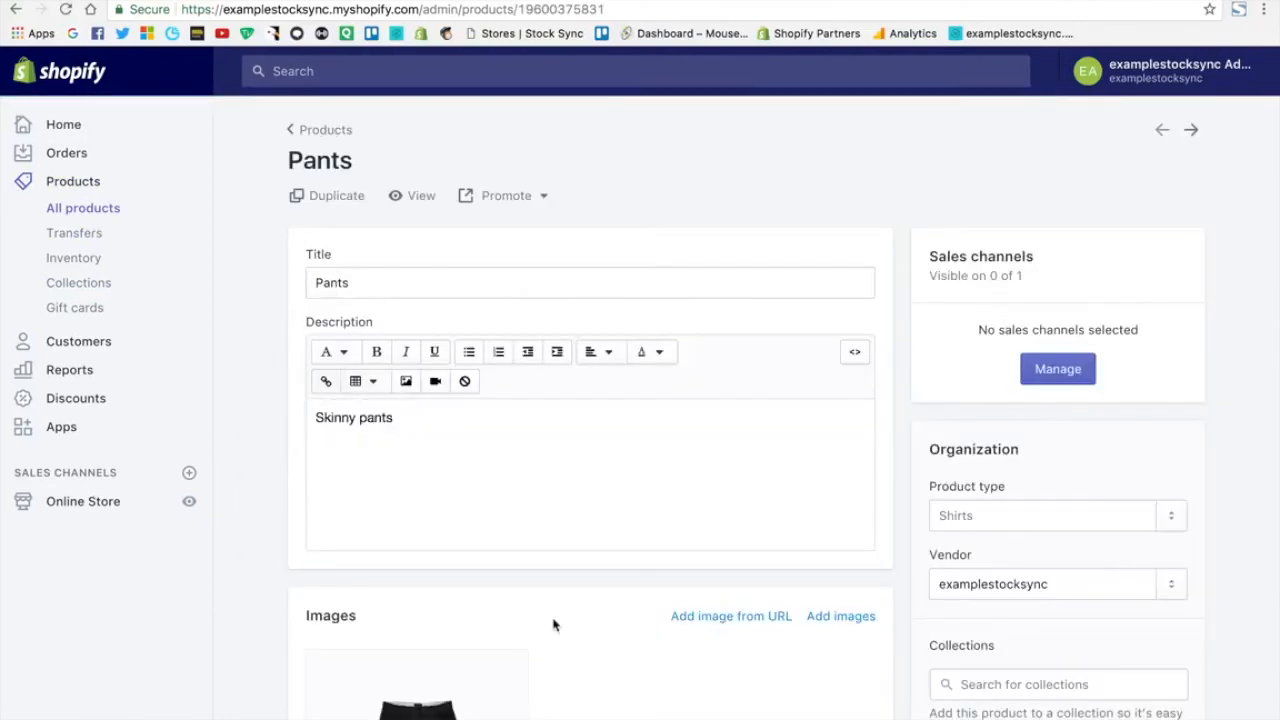
scroll(553, 624, "down", 3)
scroll(553, 624, "down", 4)
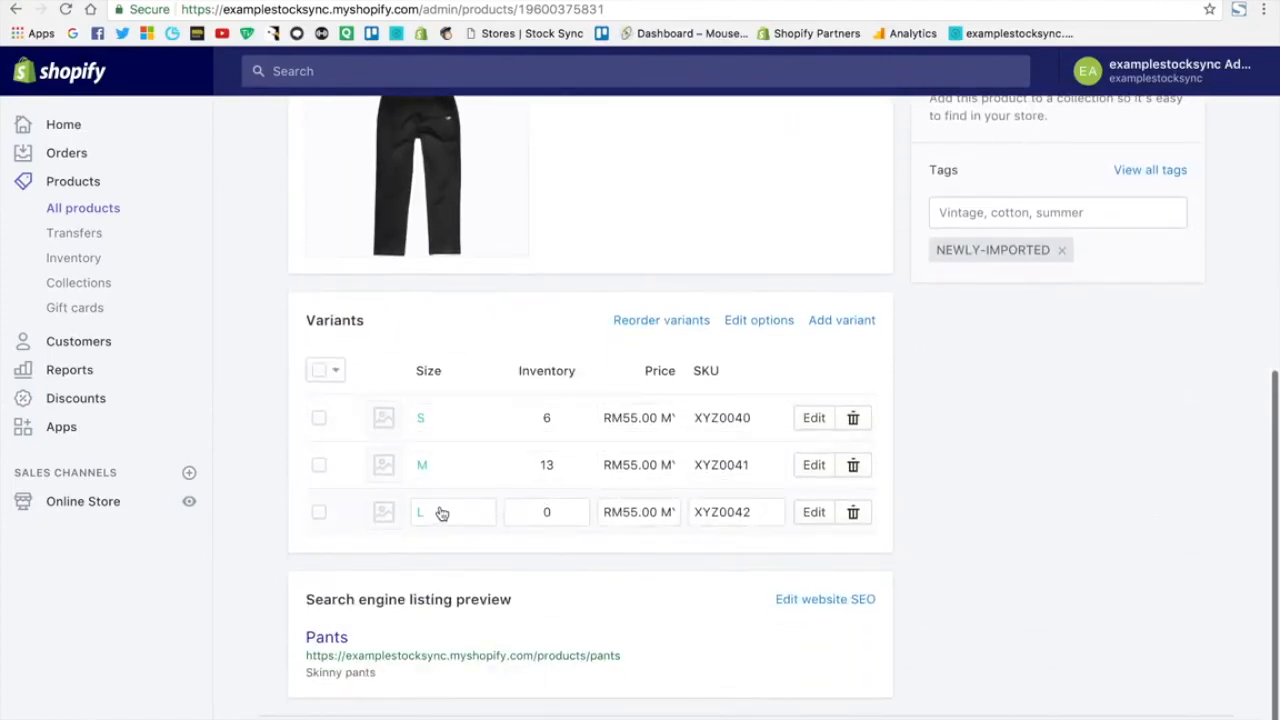
key("ctrl+Left")
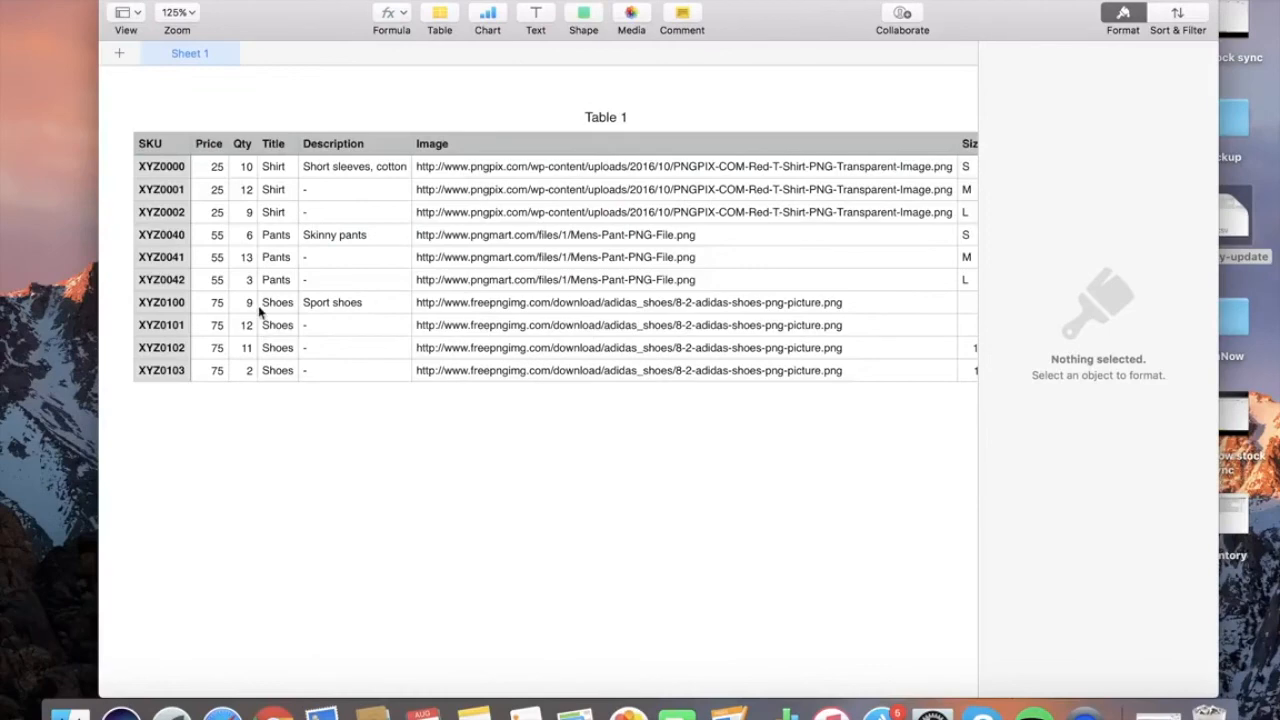
left_click(247, 259)
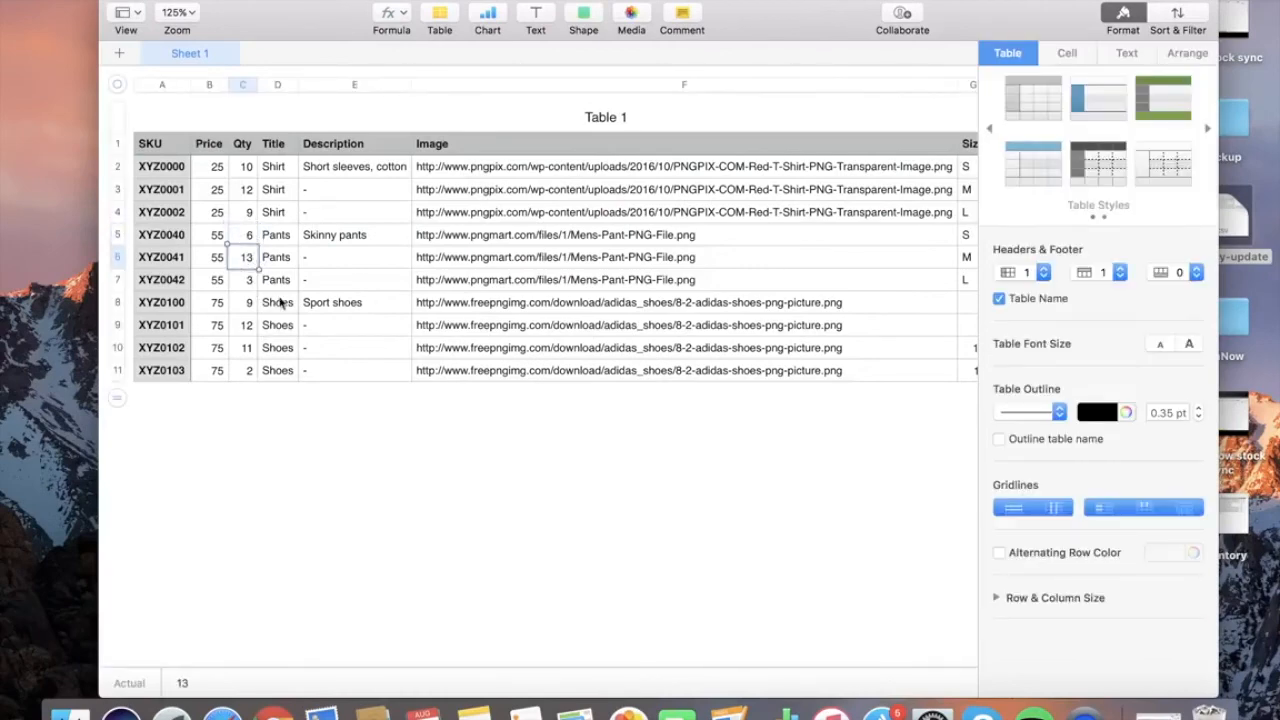
key("ctrl+Right")
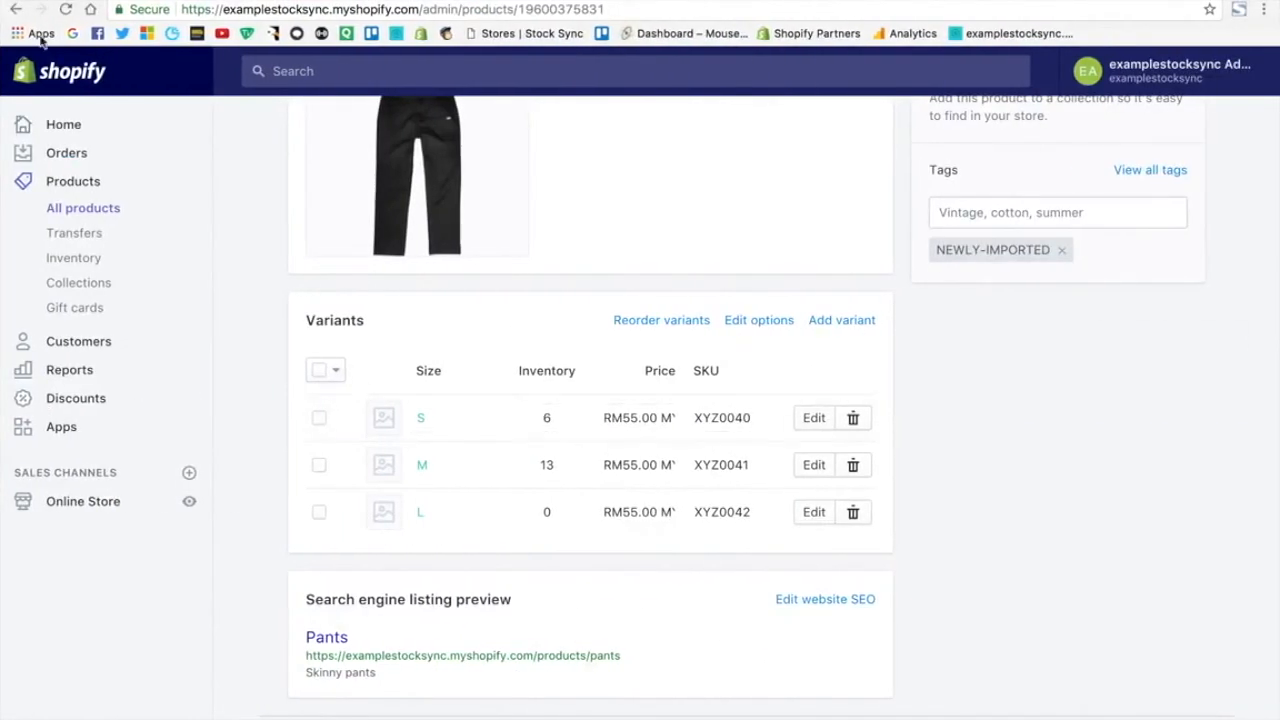
- Open the Shoes product in Shopify and compare its variants' inventory with the Shoes quantities in the Numbers spreadsheet
left_click(16, 10)
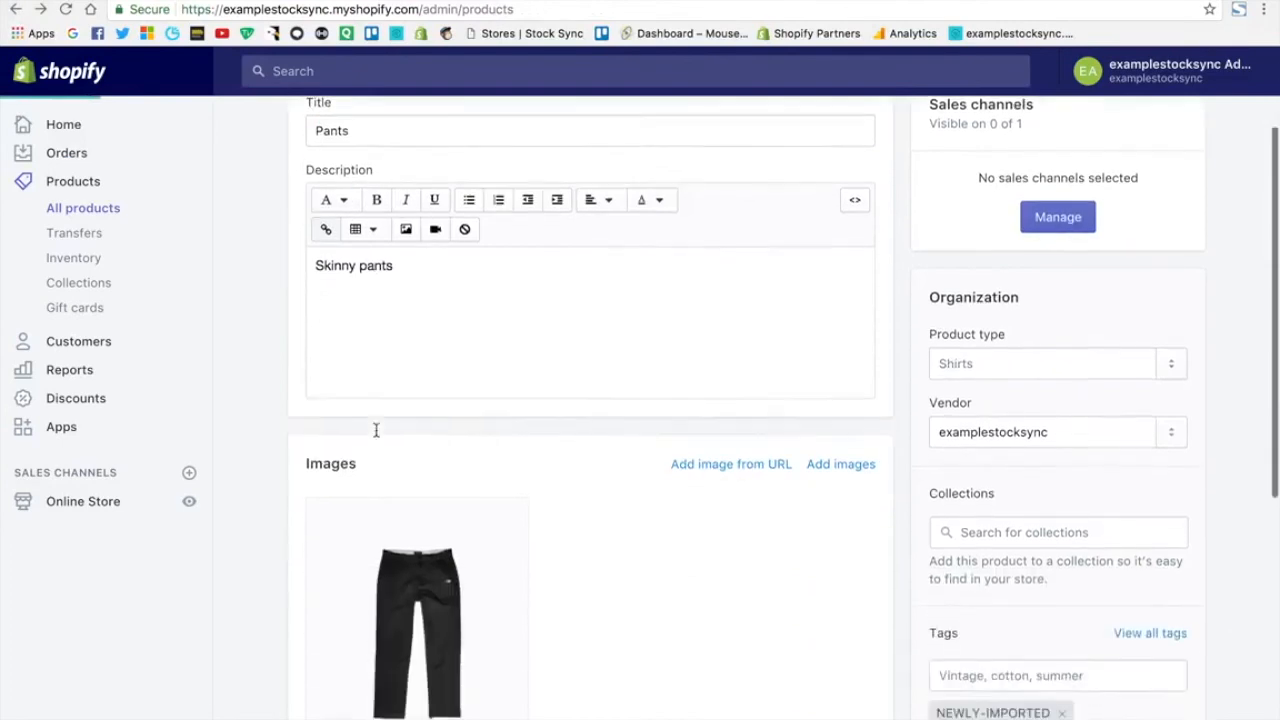
left_click(395, 507)
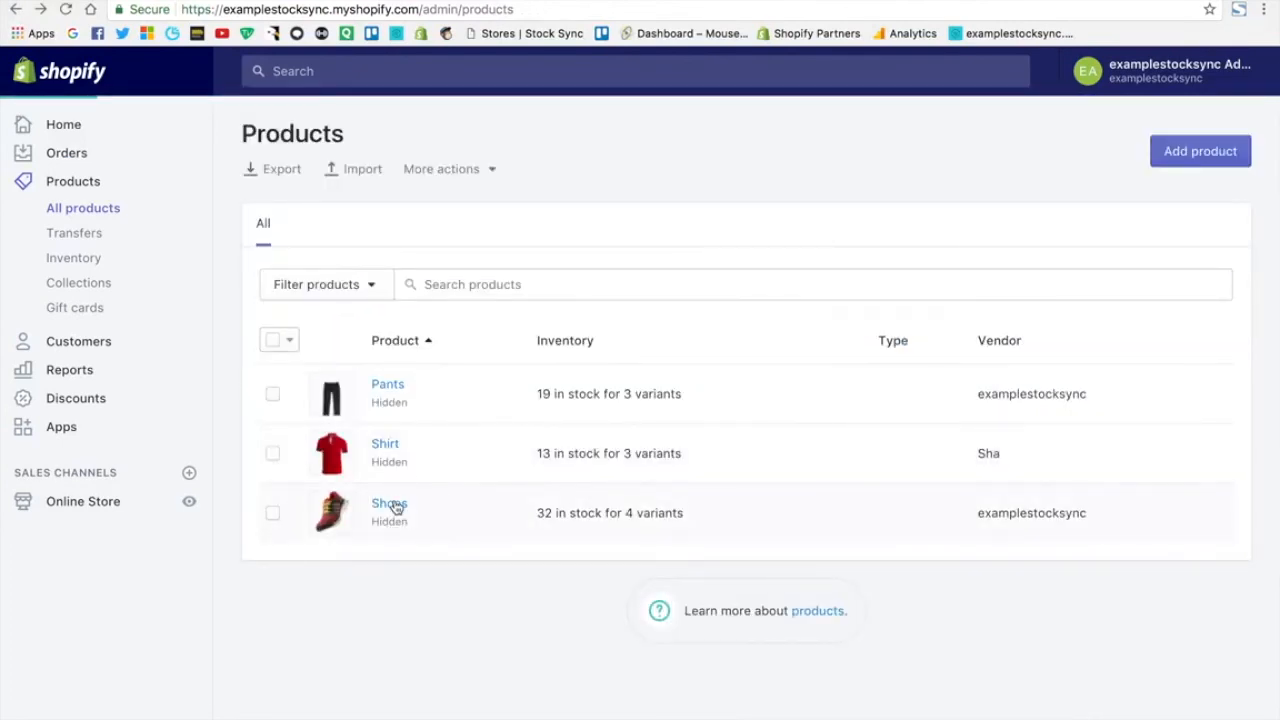
scroll(396, 507, "down", 7)
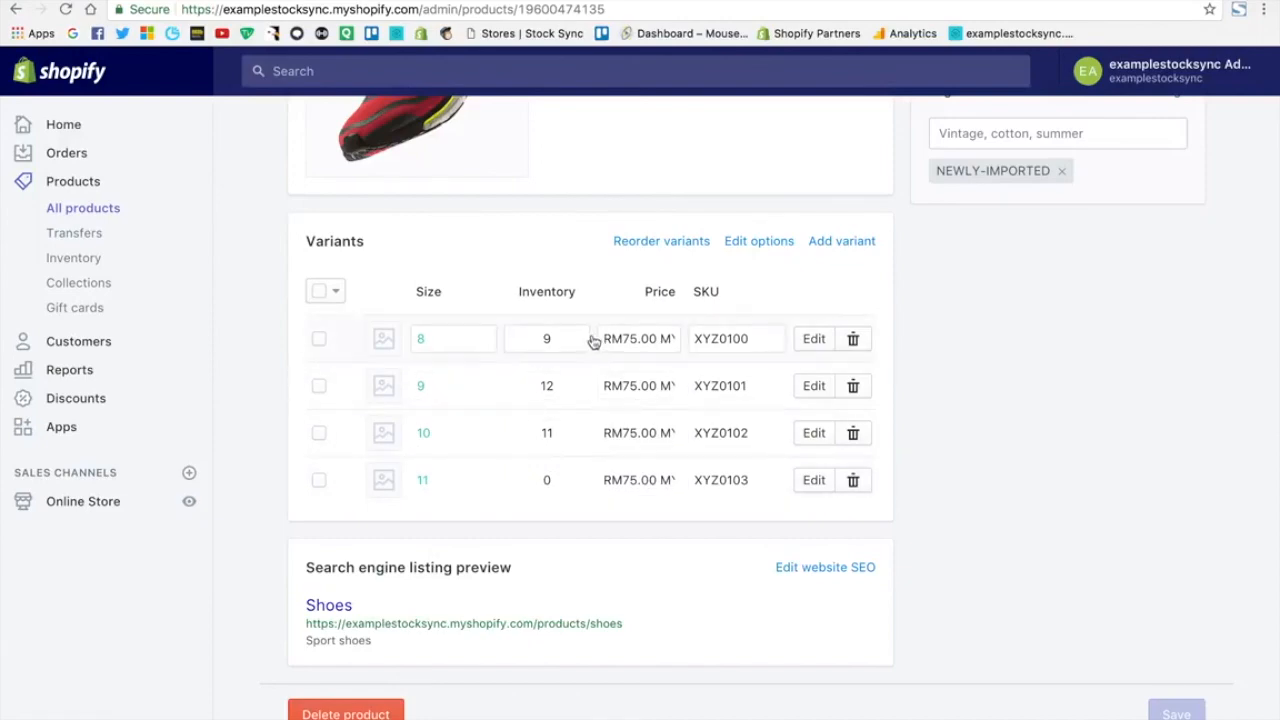
key("ctrl+Left")
left_click_drag(250, 370, 249, 304)
left_click(360, 457)
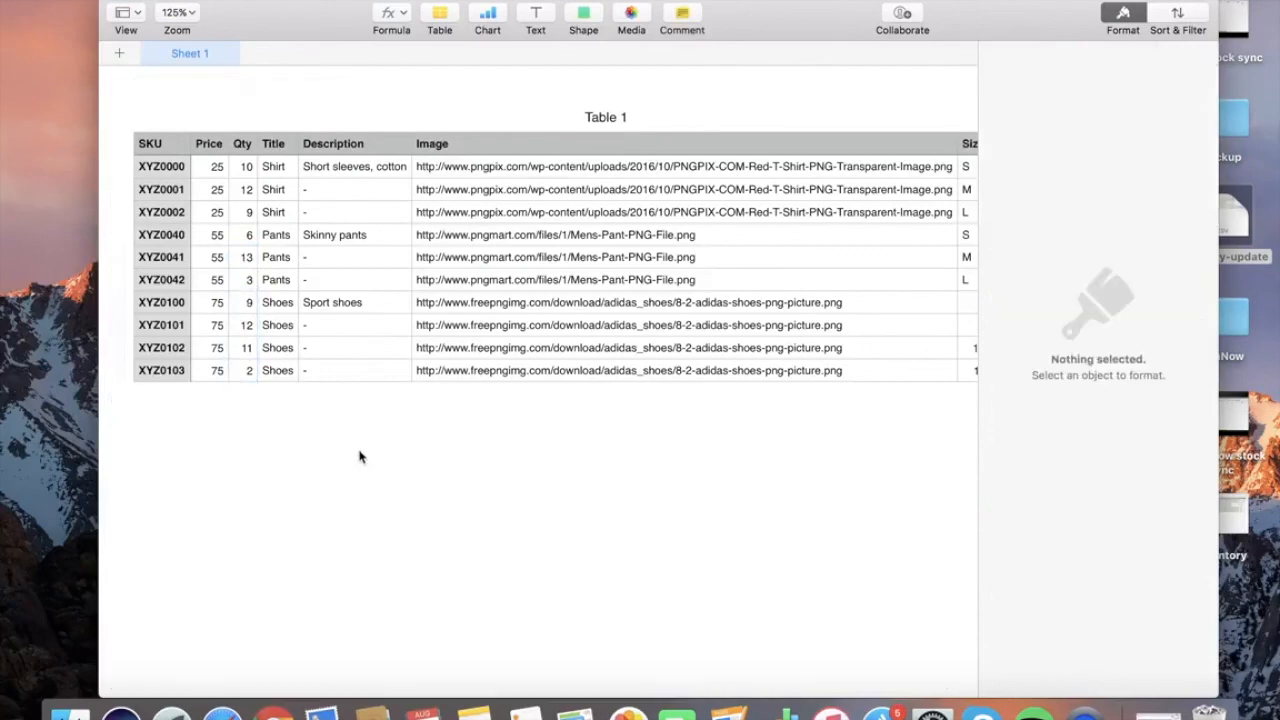
key("ctrl+Right")
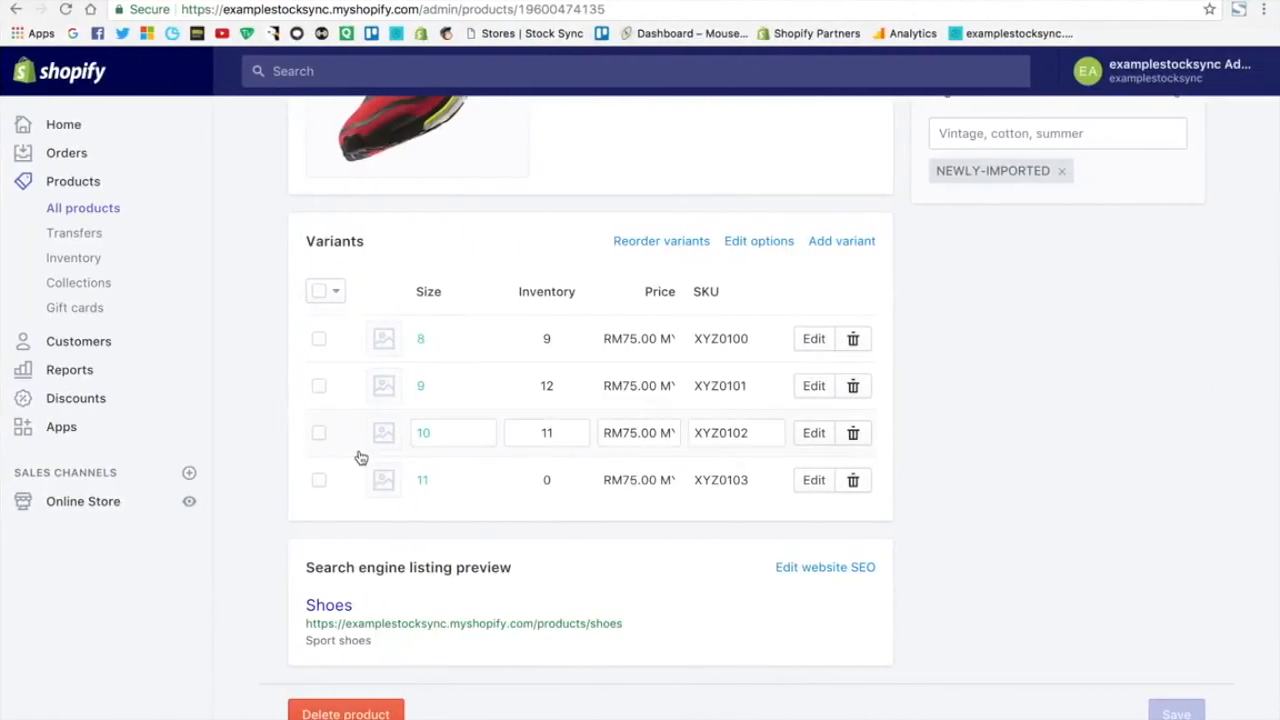
scroll(360, 457, "up", 5)
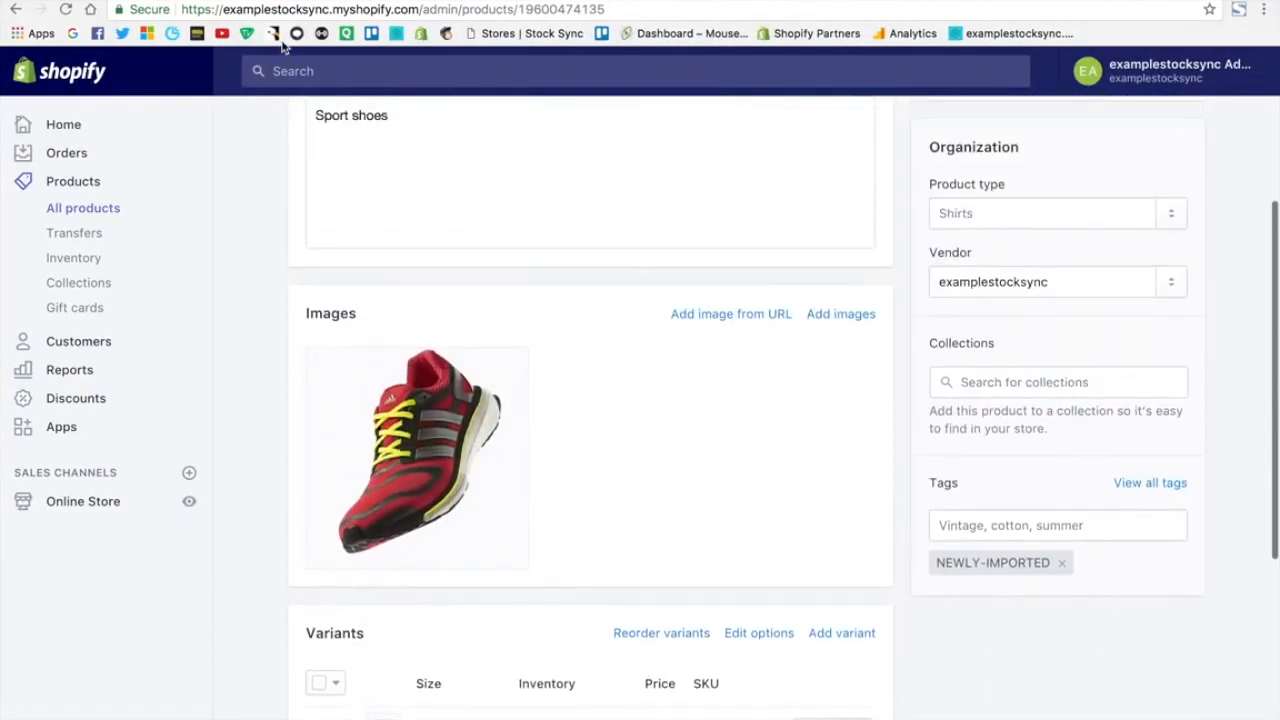
left_click(304, 1)
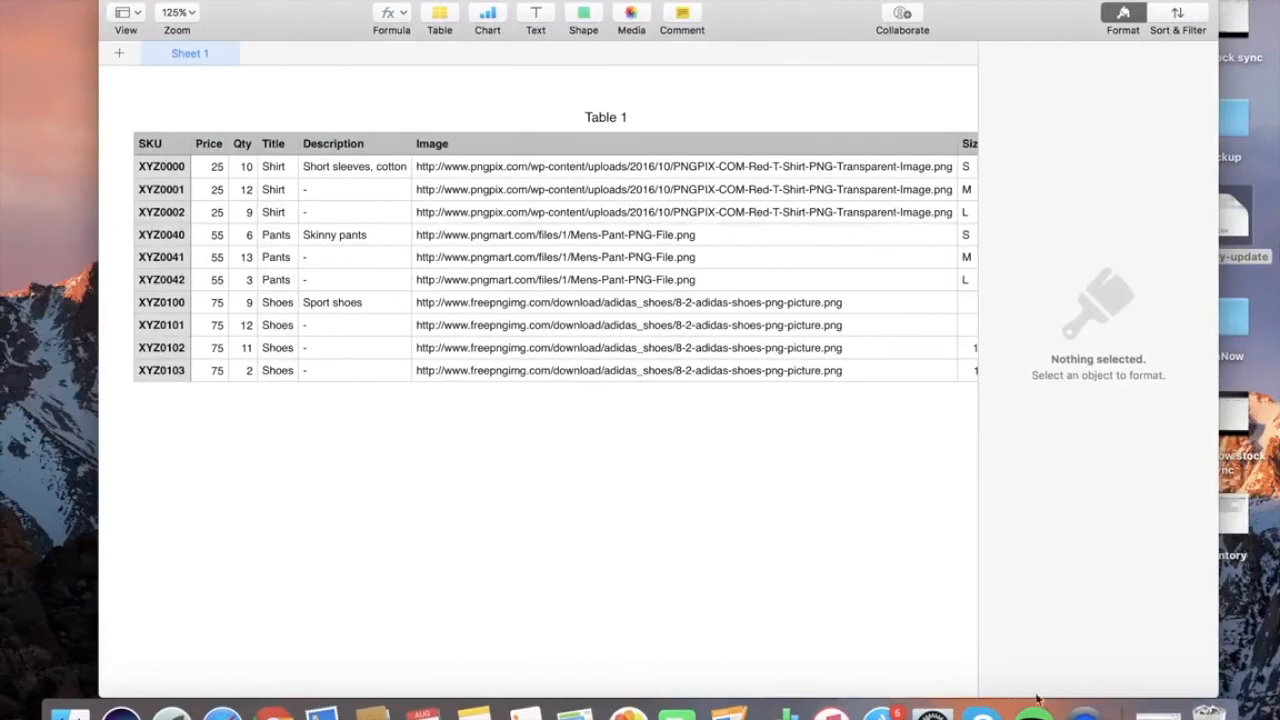
right_click(1084, 712)
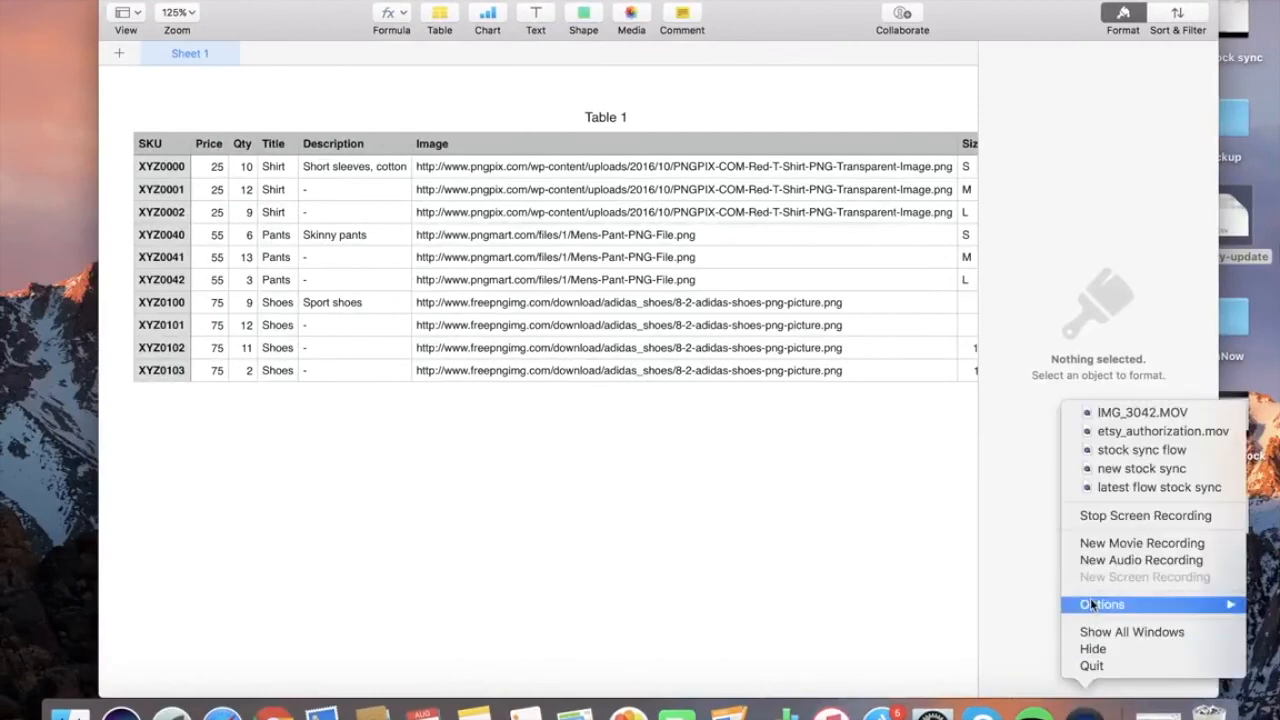